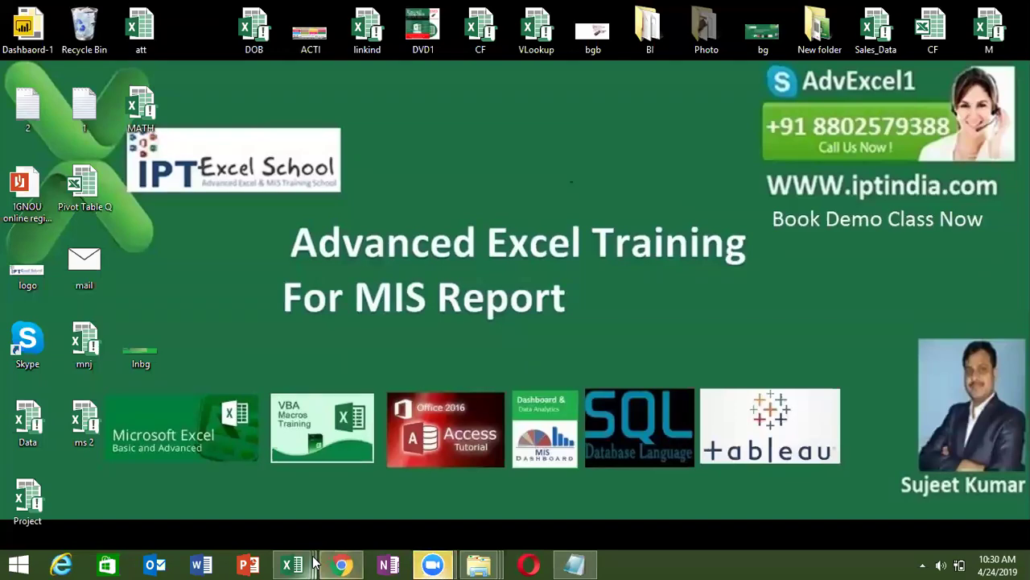
# Step: Bring the blank Book2 workbook window to the front from the taskbar
pyautogui.moveTo(292, 564)
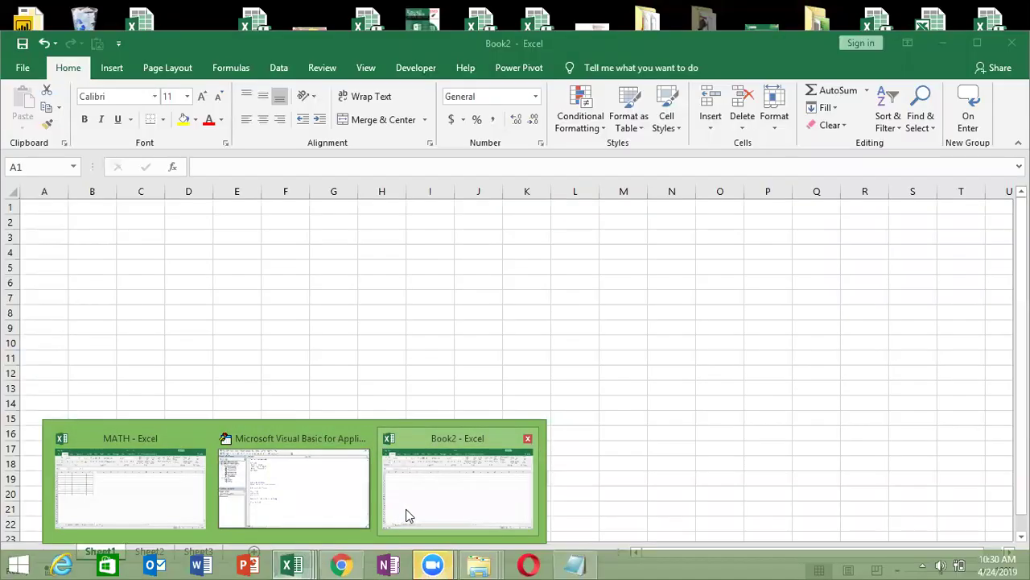
pyautogui.click(406, 509)
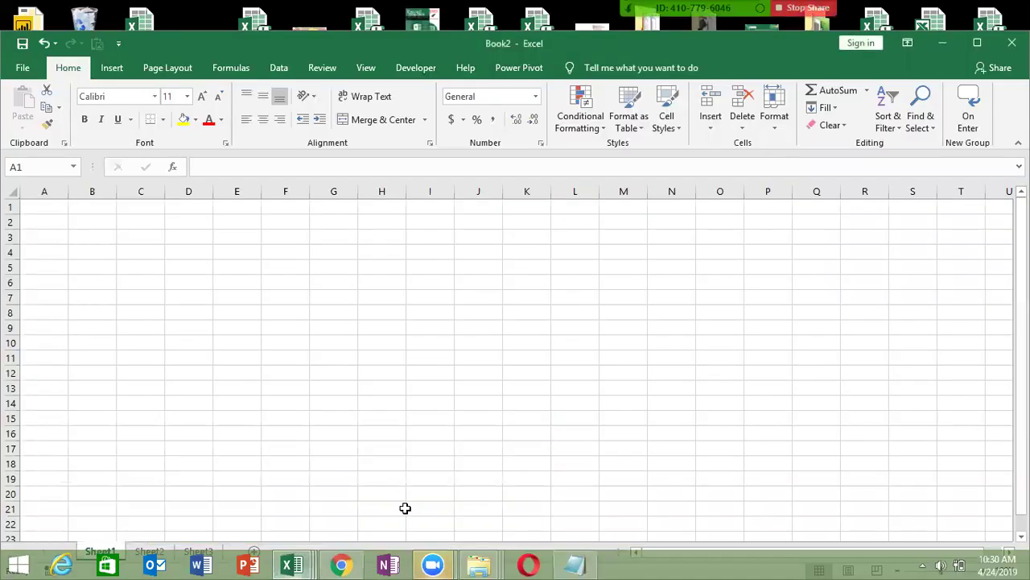
# Step: Maximize Excel and enter the marks 85, 36, 85, 25, 96, 25, 65 in A1:A7
pyautogui.doubleClick(529, 42)
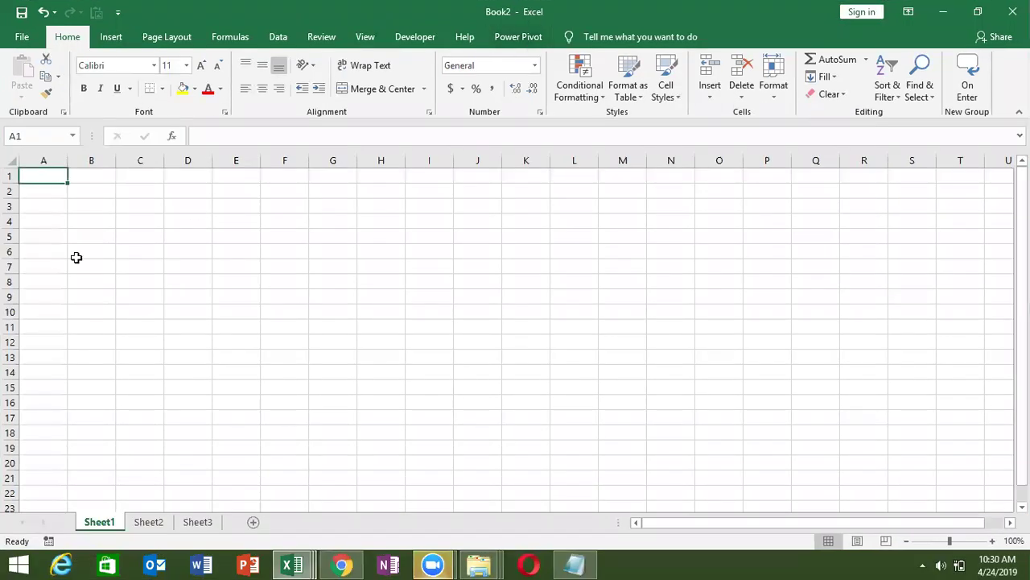
pyautogui.write('85')
pyautogui.press('Return')
pyautogui.write('36')
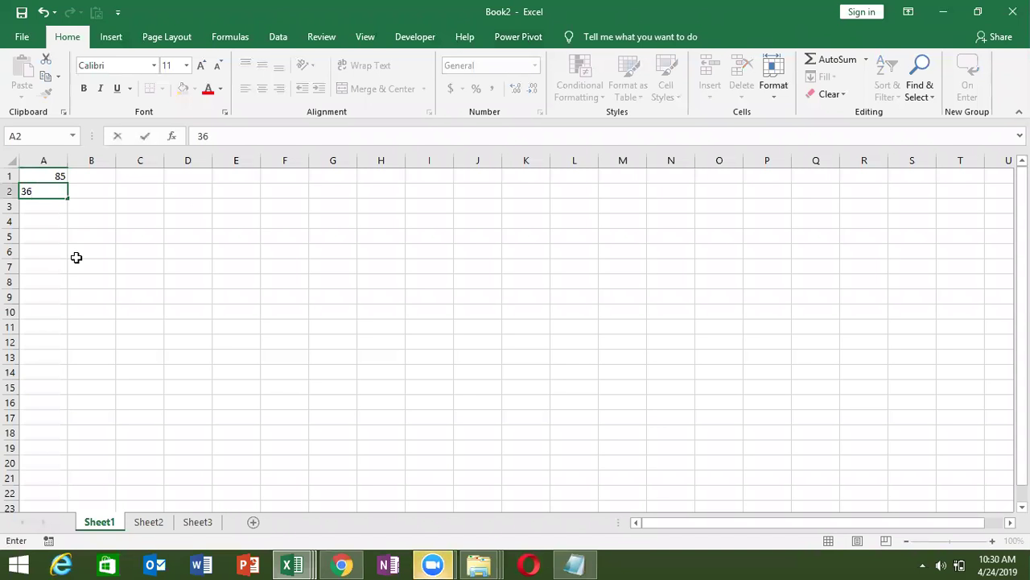
pyautogui.press('Return')
pyautogui.write('85')
pyautogui.press('Return')
pyautogui.write('25')
pyautogui.press('Return')
pyautogui.write('96')
pyautogui.press('Return')
pyautogui.write('25')
pyautogui.press('Return')
pyautogui.write('65')
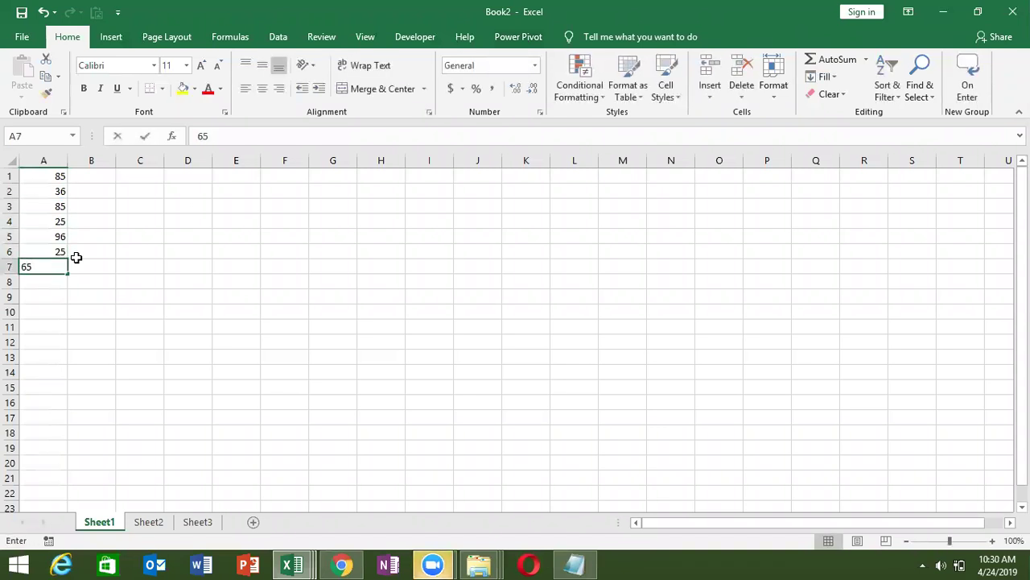
pyautogui.press('Return')
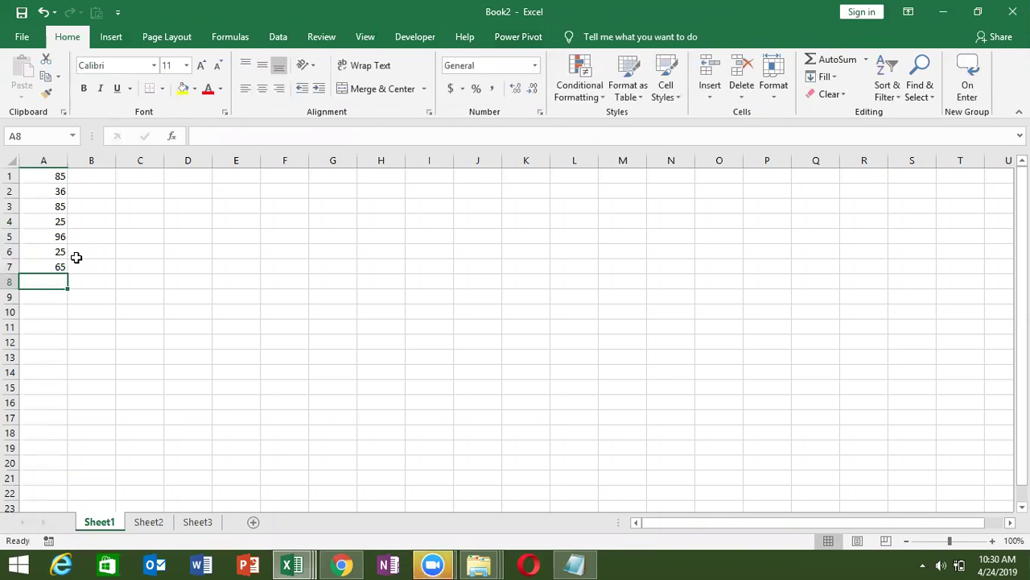
# Step: Enter 85-95 in D3 and 800 in E3
pyautogui.click(140, 212)
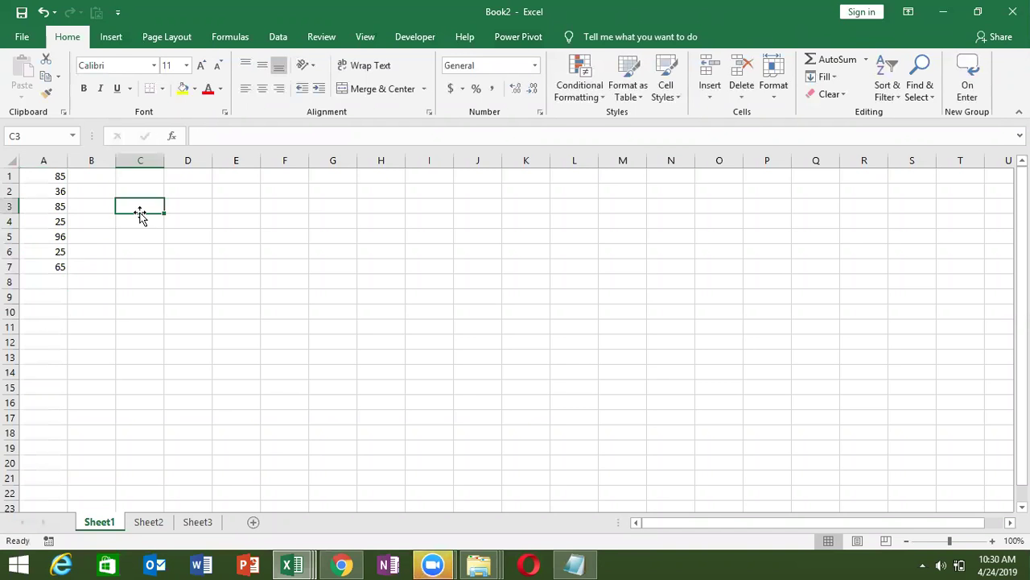
pyautogui.press('Right')
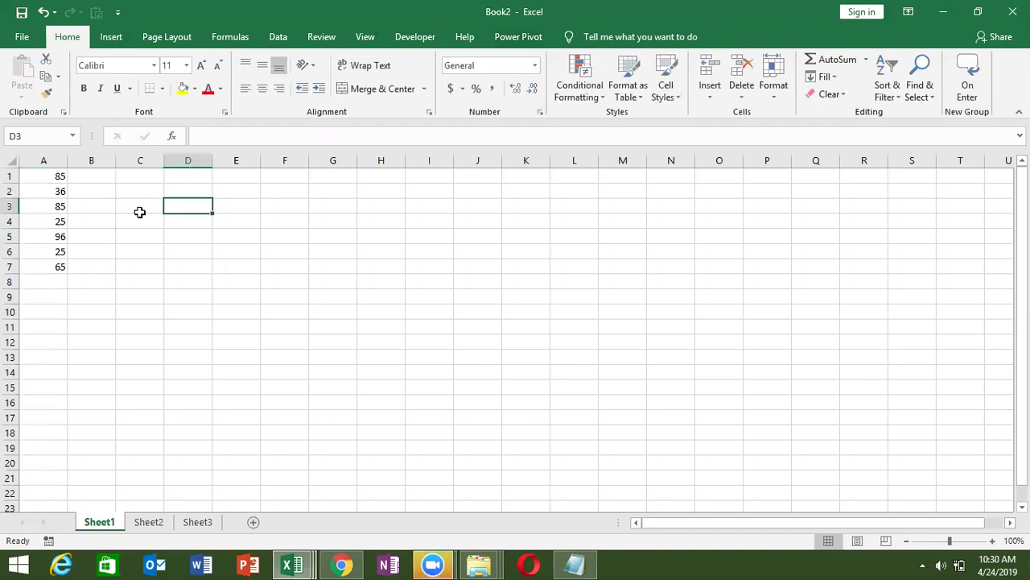
pyautogui.write('85-95')
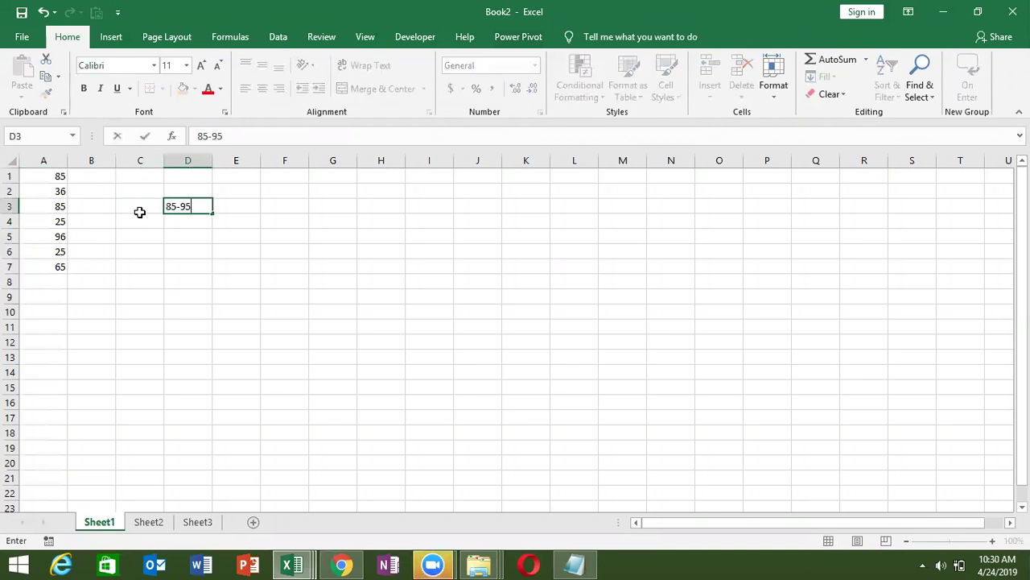
pyautogui.press('Return')
pyautogui.press('Up')
pyautogui.press('Right')
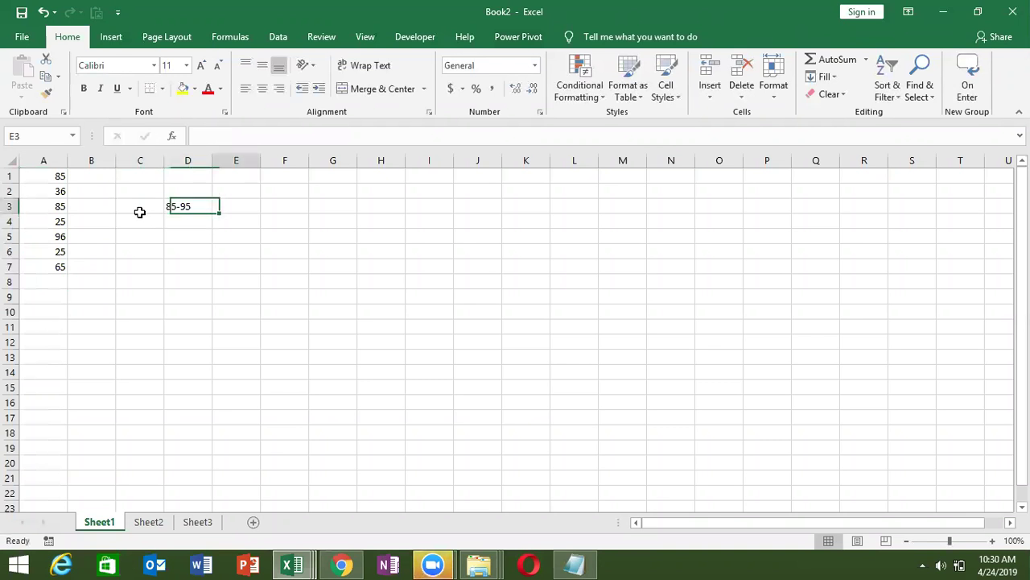
pyautogui.write('800')
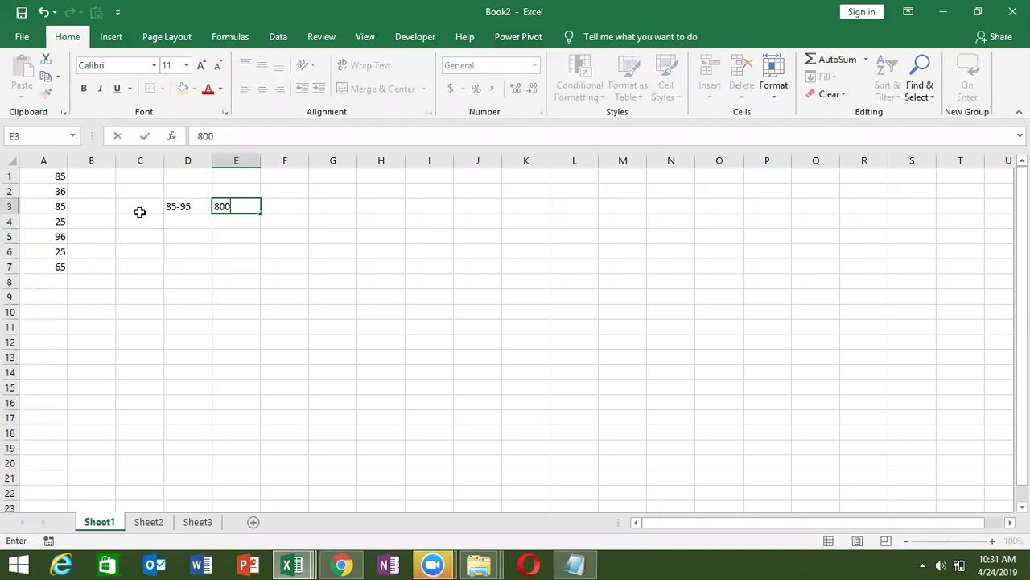
pyautogui.press('Return')
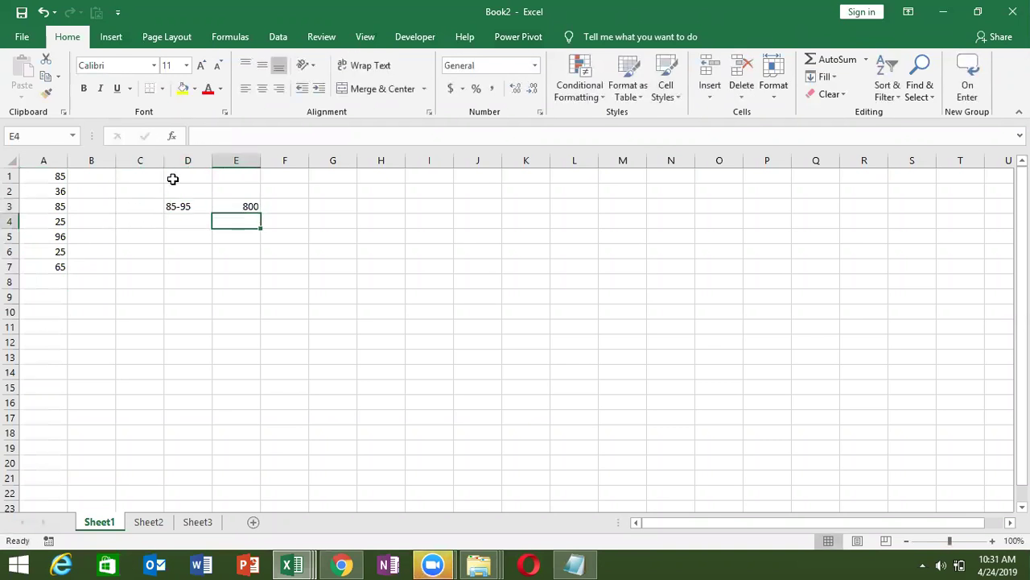
pyautogui.click(175, 206)
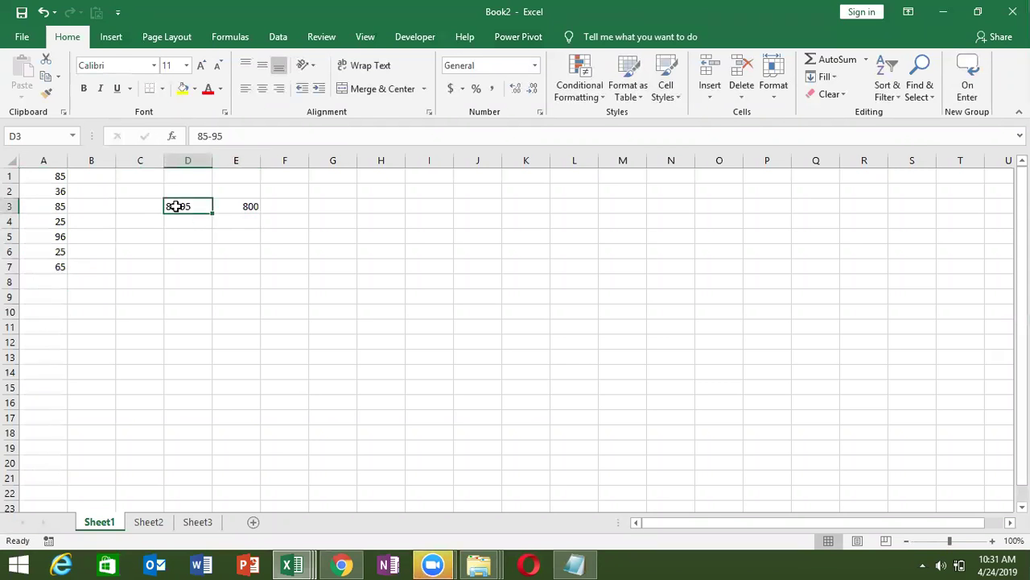
pyautogui.click(96, 180)
# Step: Draft the test A1>=85 and A1<=95 in B1 inside an IF(AND( formula
pyautogui.write('=IF(')
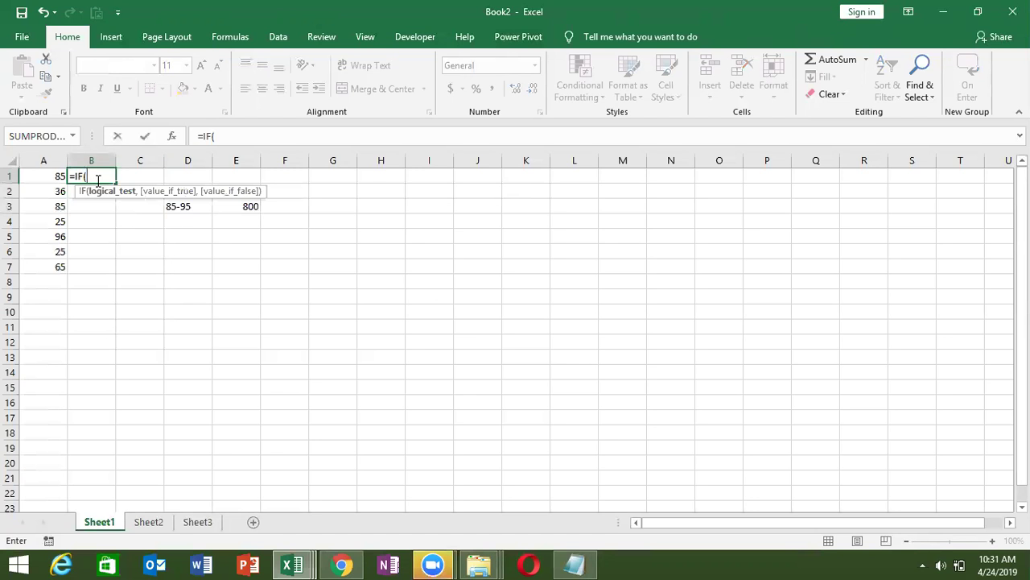
pyautogui.write('and')
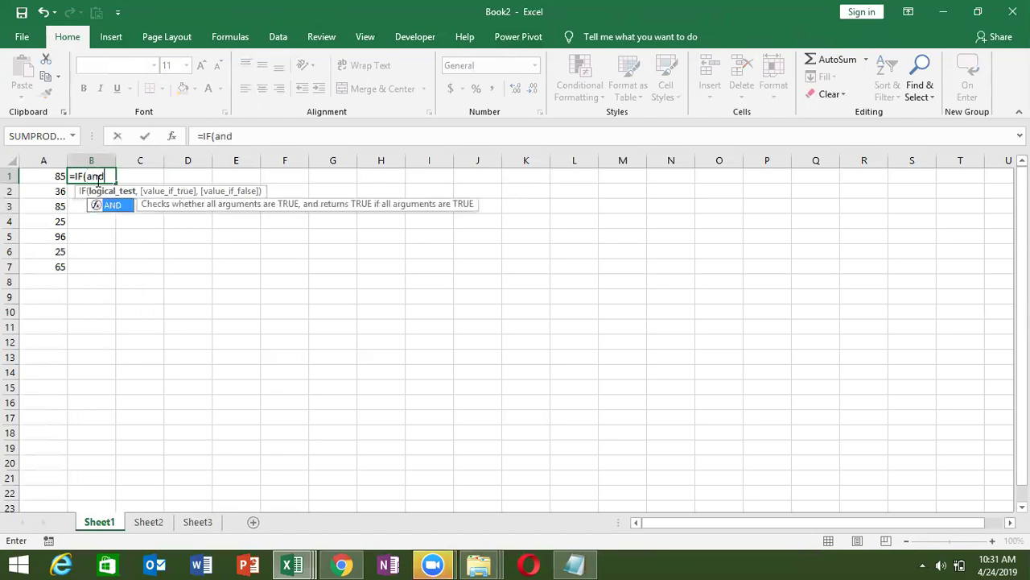
pyautogui.press('Tab')
pyautogui.click(53, 175)
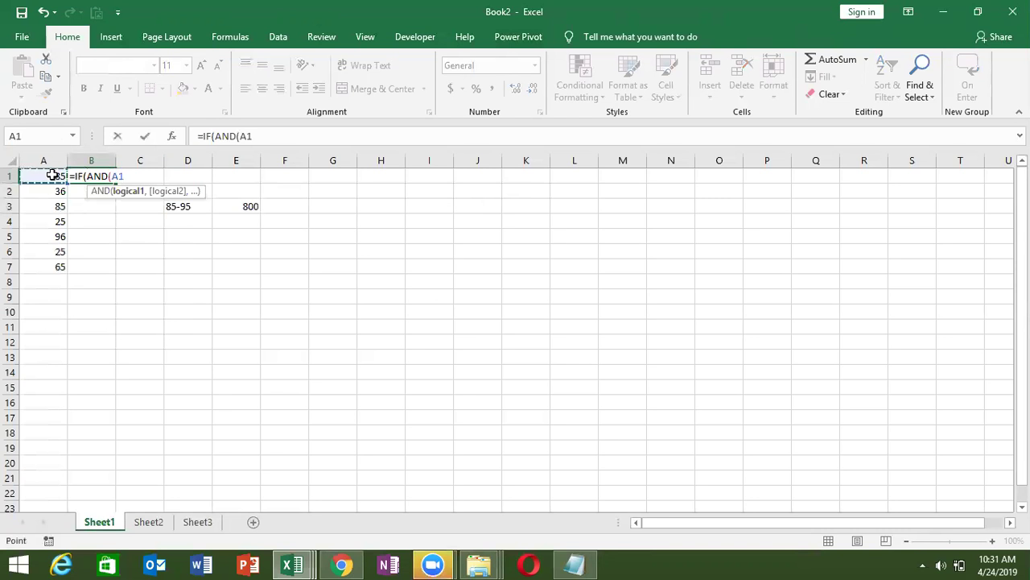
pyautogui.write('>')
pyautogui.write('=85,')
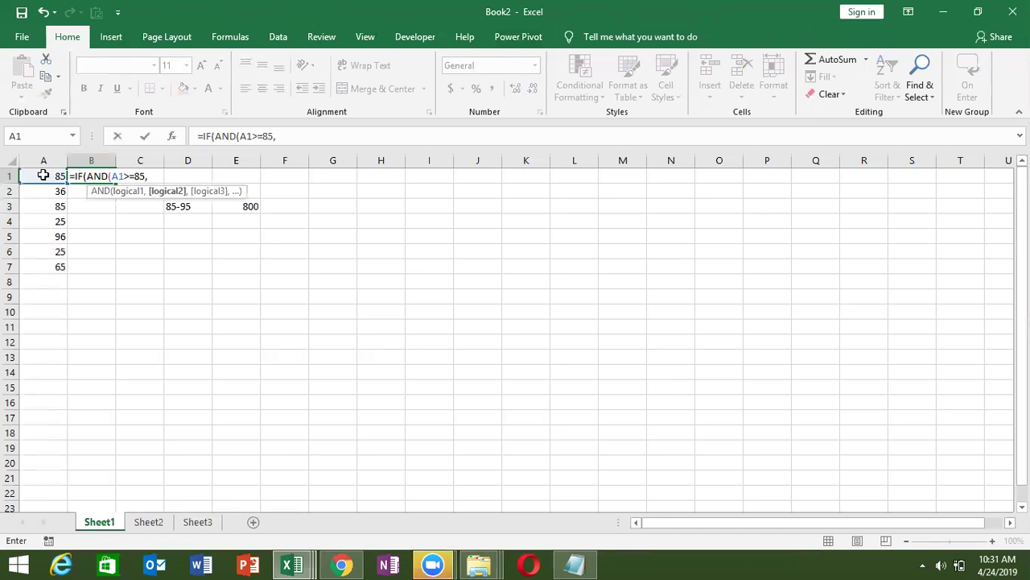
pyautogui.click(42, 178)
pyautogui.write('<=8')
pyautogui.press('BackSpace')
pyautogui.write('95')
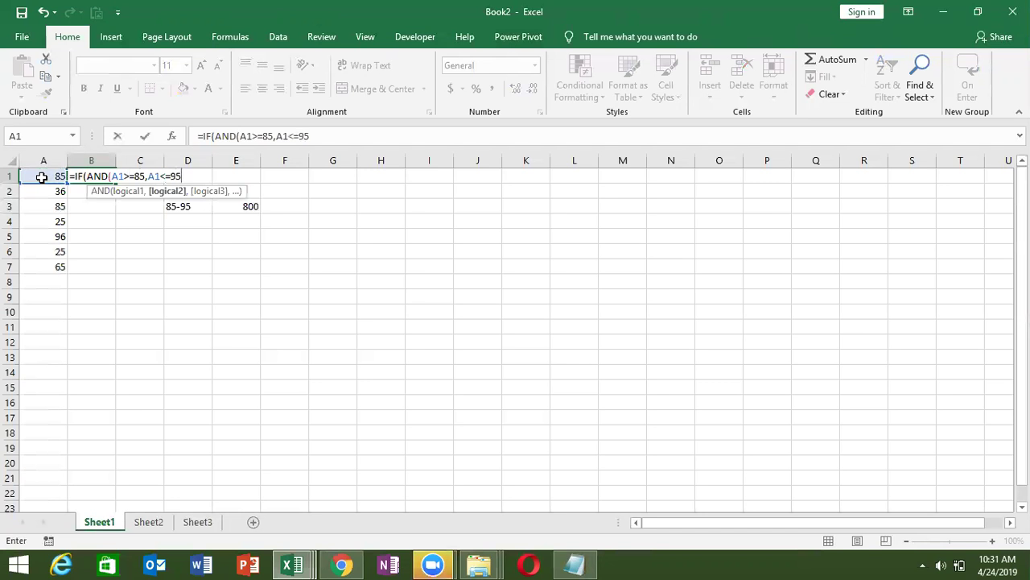
pyautogui.write(')')
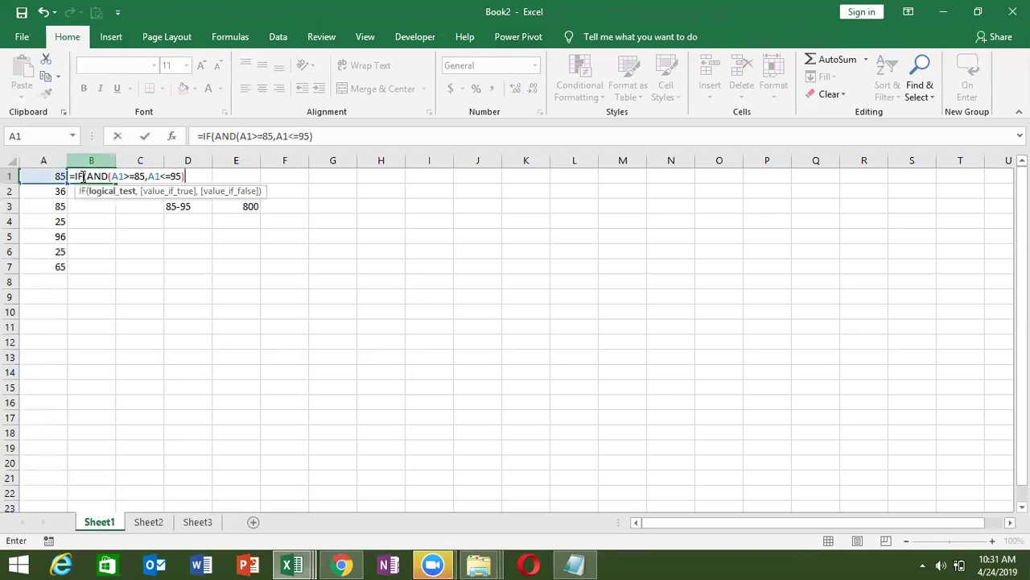
# Step: Strip the IF( prefix so B1 holds =AND(A1>=85,A1<=95)
pyautogui.click(85, 176)
pyautogui.press('Delete')
pyautogui.press('BackSpace')
pyautogui.press('BackSpace')
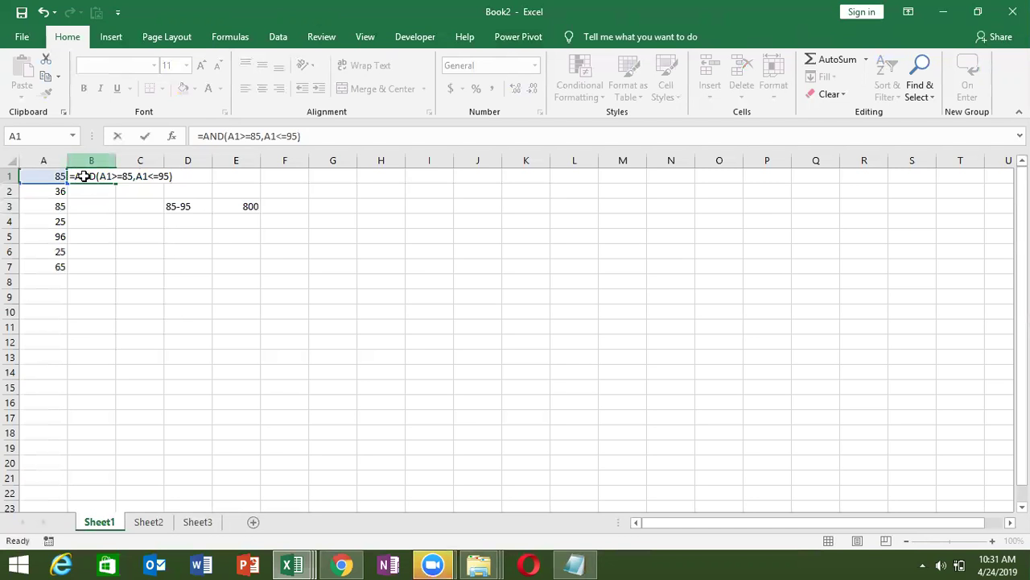
pyautogui.hotkey('ctrl', 'Return')
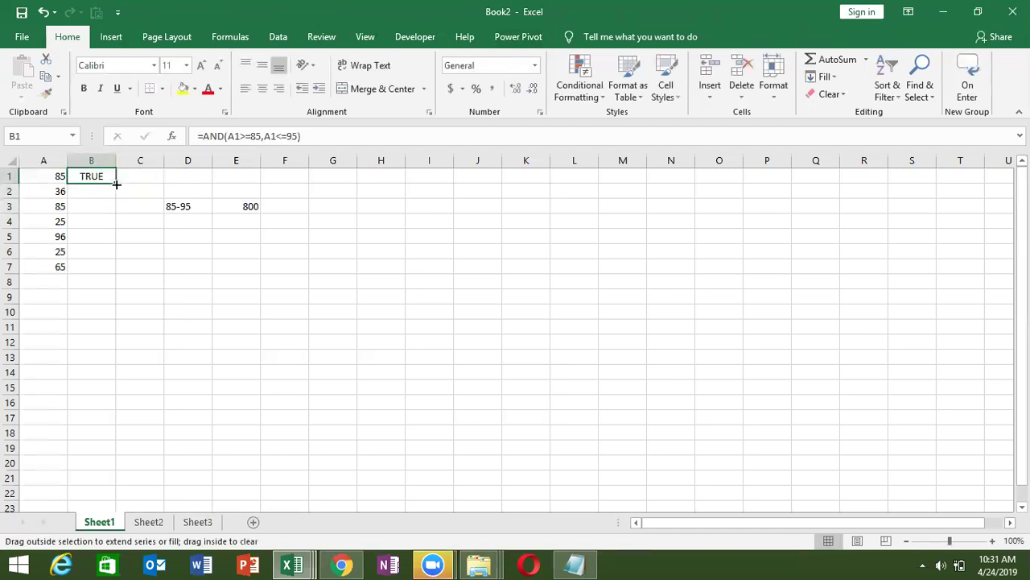
# Step: Fill B1's AND test down to B7 and reopen B1 for editing
pyautogui.doubleClick(116, 185)
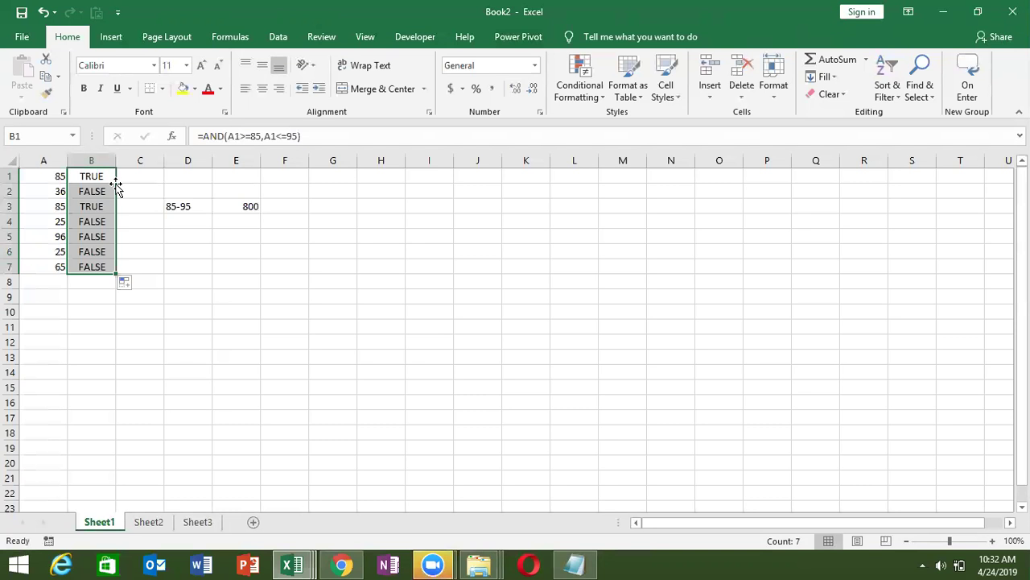
pyautogui.doubleClick(102, 179)
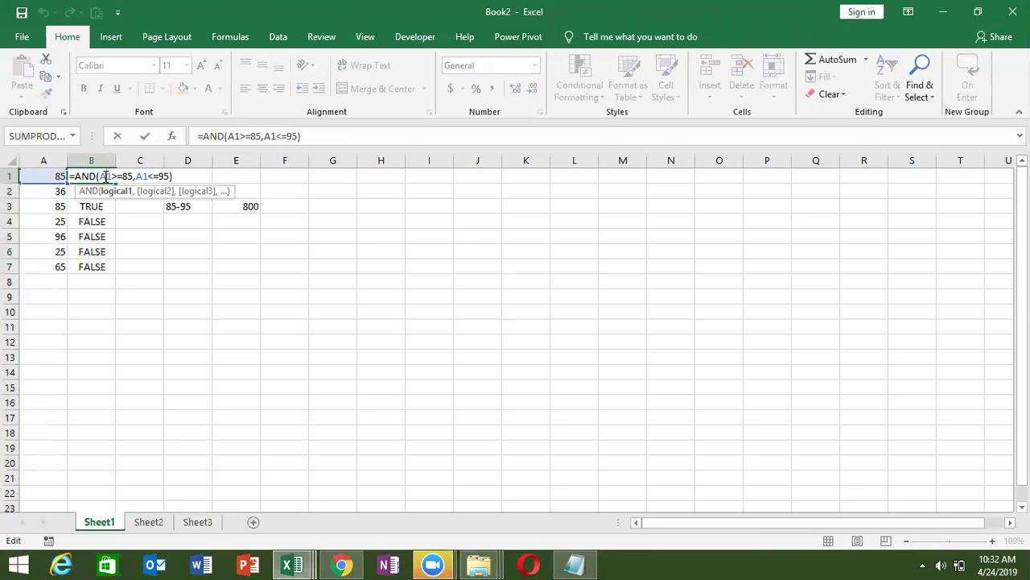
# Step: Change B1 to =IF(AND(A1>=85,A1<=95),"OK","Pending") and fill it down to B7
pyautogui.click(75, 177)
pyautogui.write('IF')
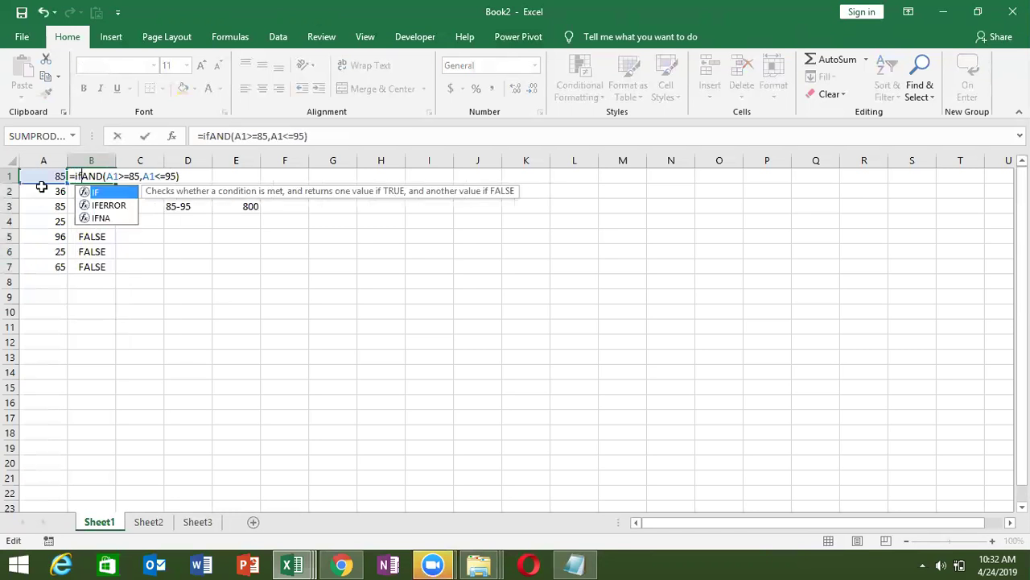
pyautogui.write('(AND(A1>=85')
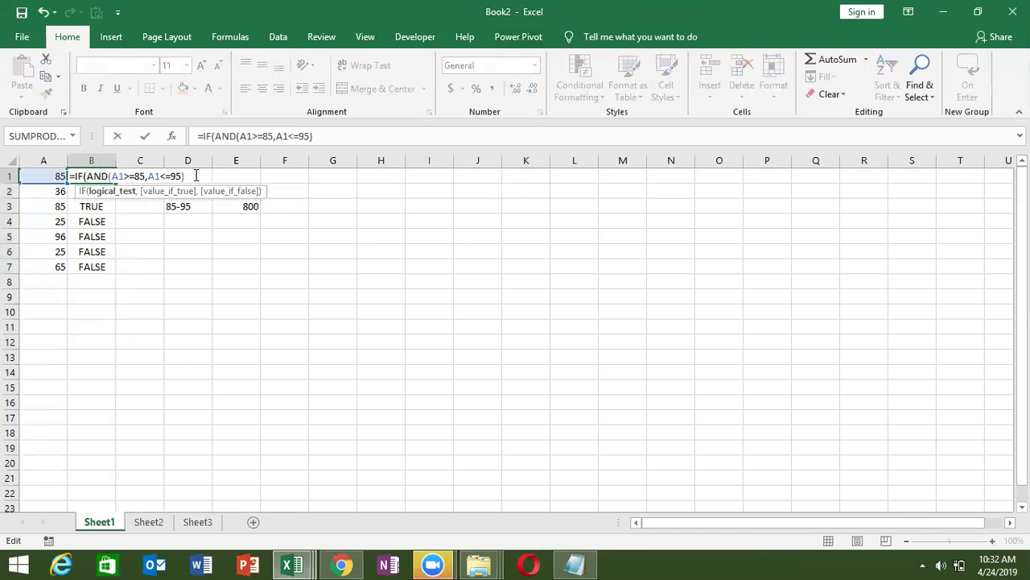
pyautogui.write(',A1<=95),"OK","Pending")')
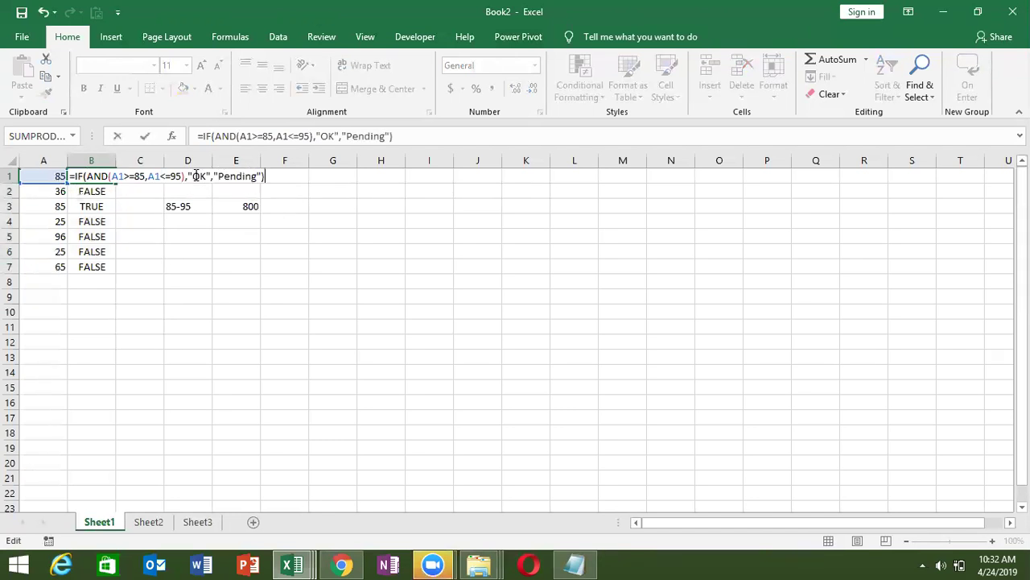
pyautogui.press('Return')
pyautogui.press('Up')
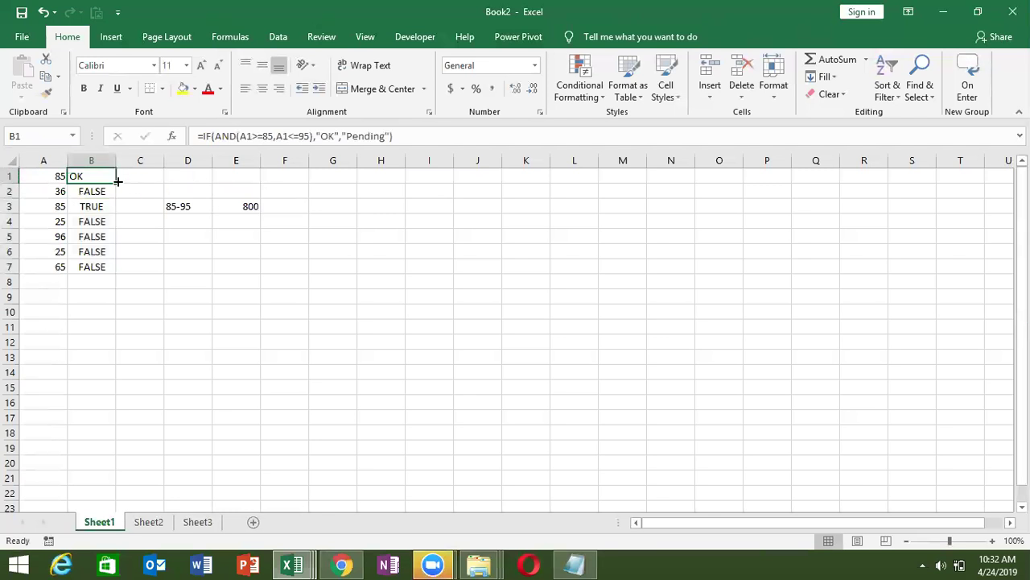
pyautogui.doubleClick(117, 182)
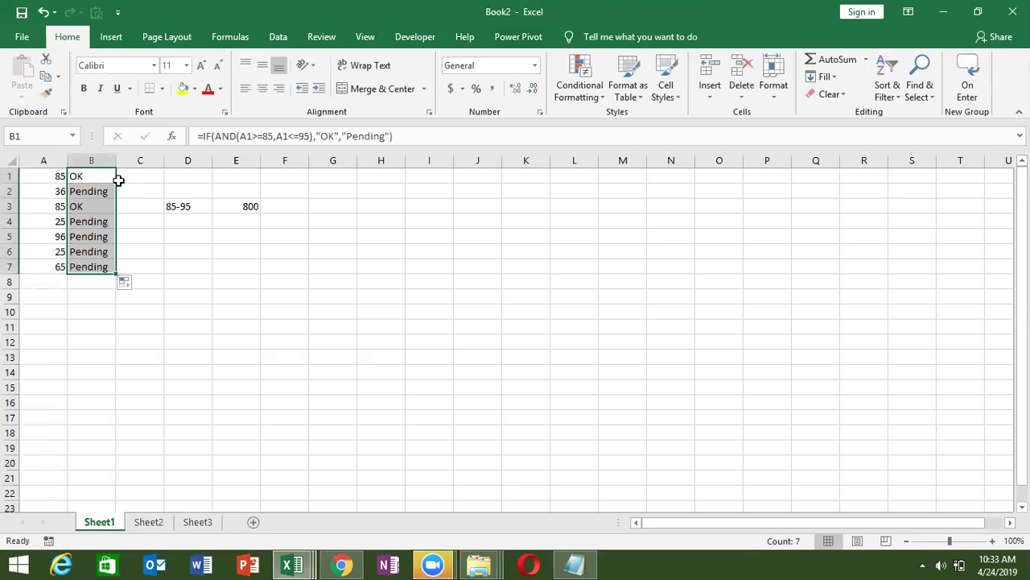
pyautogui.click(100, 204)
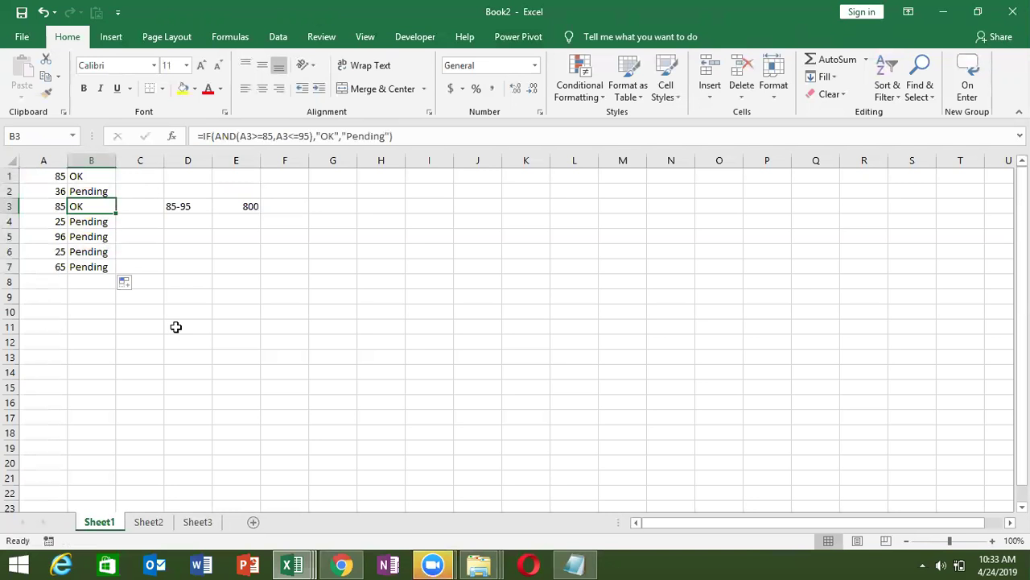
# Step: On Sheet2, add a Name heading in A1 and fill five student names down A2:A6
pyautogui.click(148, 524)
pyautogui.write('Name')
pyautogui.press('Return')
pyautogui.write('Puja')
pyautogui.press('Return')
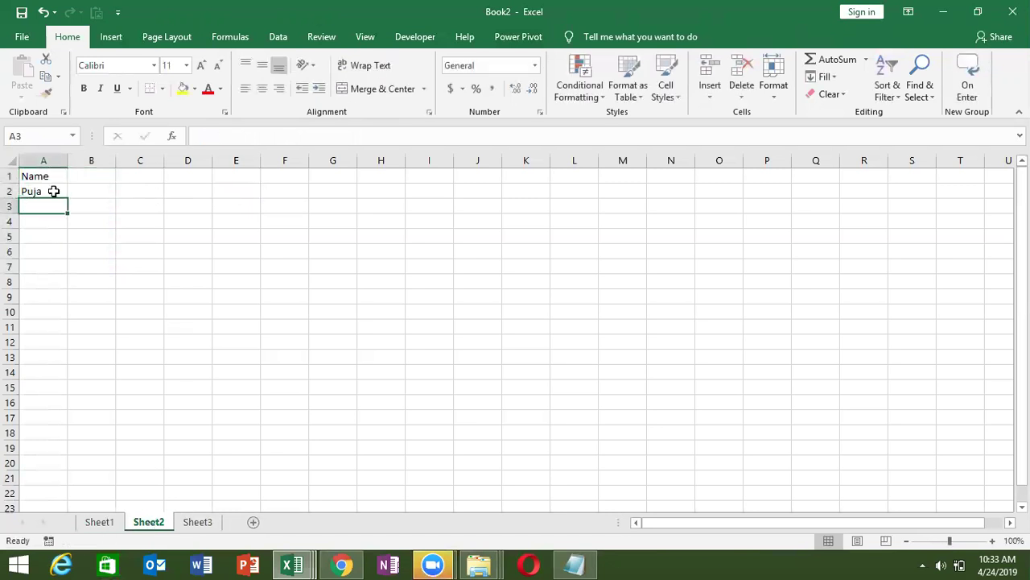
pyautogui.click(54, 190)
pyautogui.moveTo(67, 198); pyautogui.dragTo(64, 253)
# Step: Enter S1 in B1 and extend the subject headings S1–S4 across to E1
pyautogui.click(103, 177)
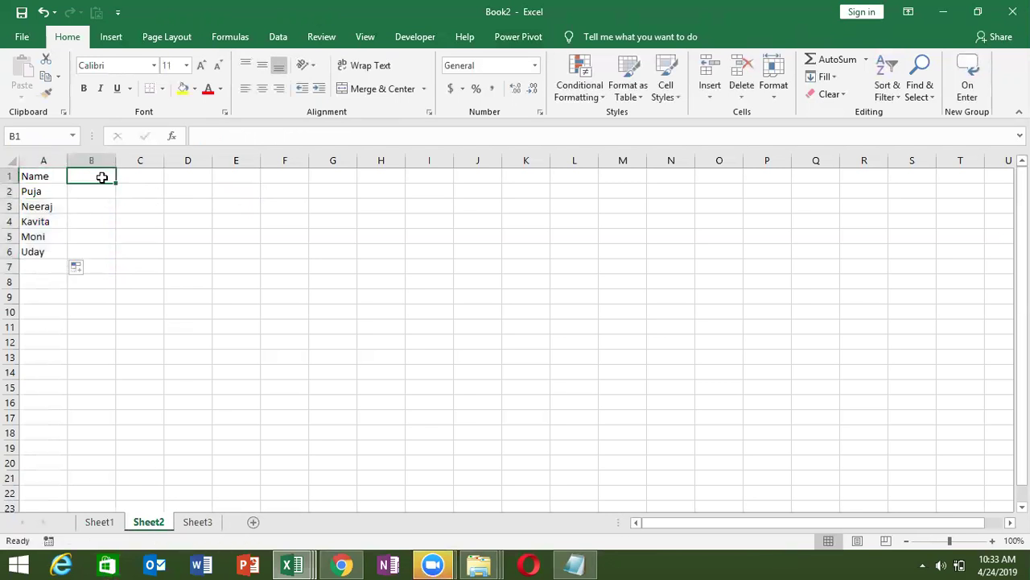
pyautogui.write('S1')
pyautogui.press('Return')
pyautogui.click(98, 177)
pyautogui.moveTo(116, 187); pyautogui.dragTo(244, 176)
# Step: Begin an =AND formula in cell B2
pyautogui.click(111, 188)
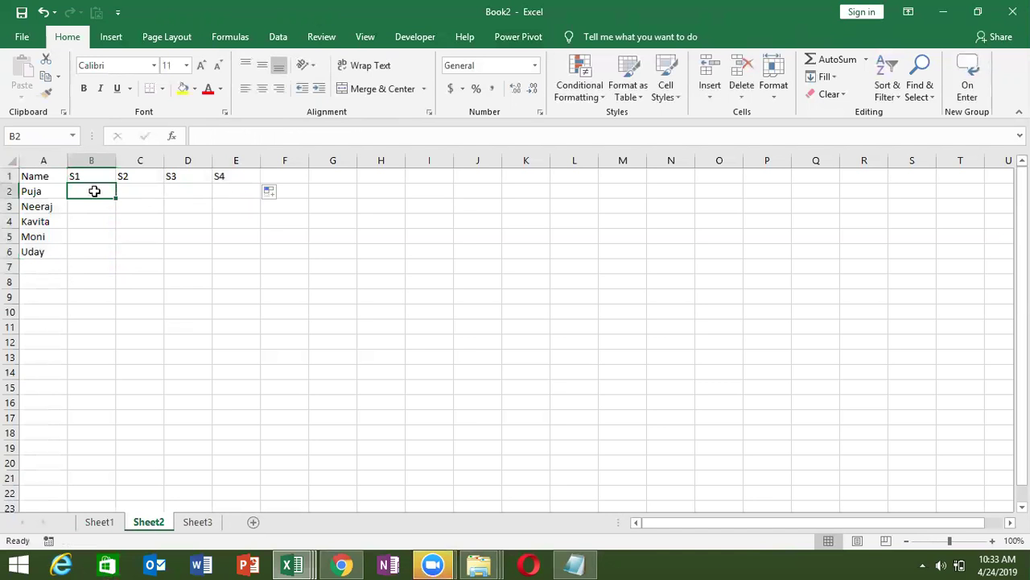
pyautogui.doubleClick(96, 190)
pyautogui.write('and')
pyautogui.press('BackSpace')
pyautogui.press('BackSpace')
pyautogui.press('BackSpace')
pyautogui.write('=')
pyautogui.write('and')
pyautogui.press('Tab')
# Step: Replace B2's unfinished formula with =RANDBETWEEN(10,90)
pyautogui.press('Escape')
pyautogui.doubleClick(92, 188)
pyautogui.write('=ra')
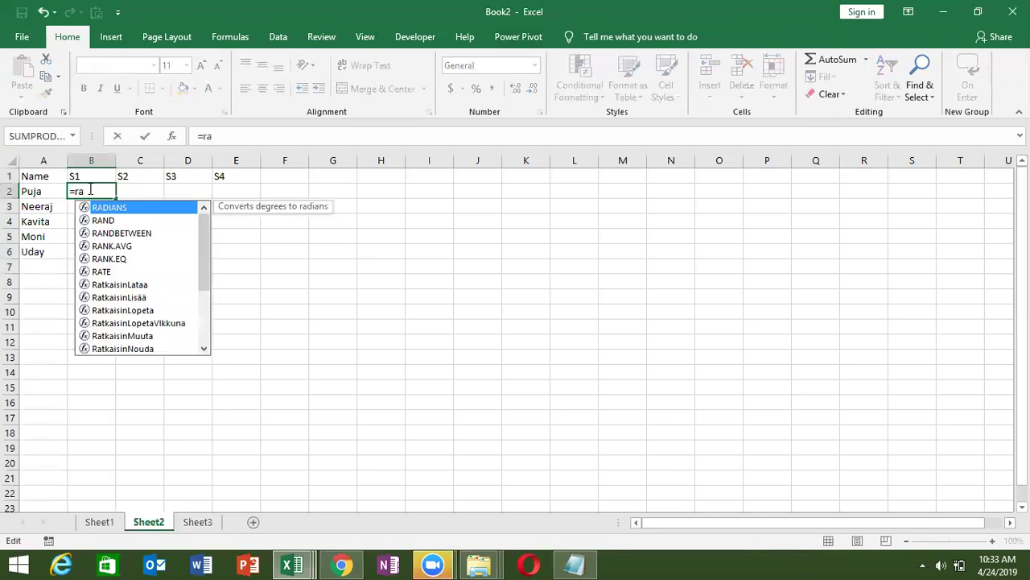
pyautogui.press('Down')
pyautogui.press('Down')
pyautogui.press('Tab')
pyautogui.write('10,90)')
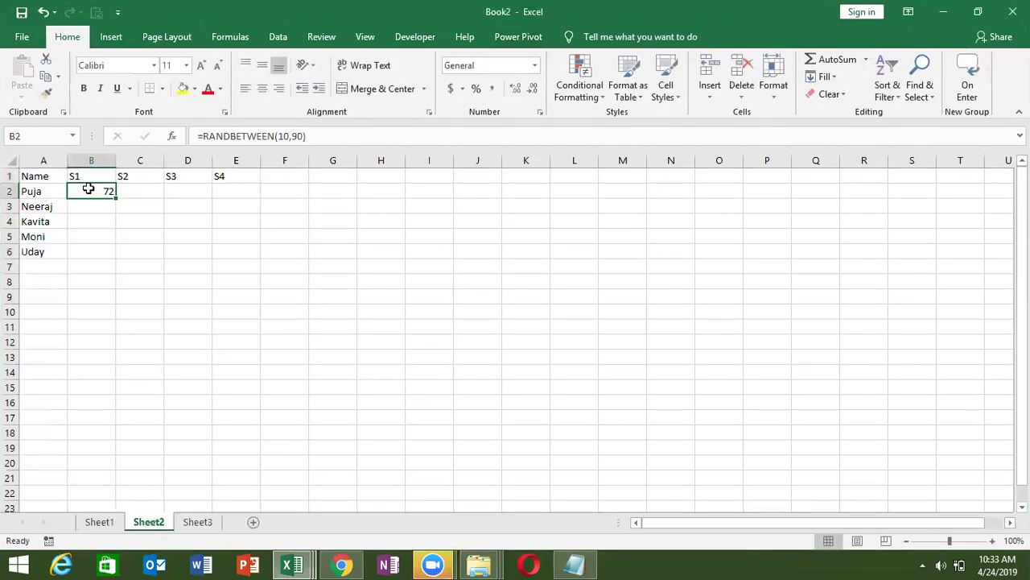
# Step: Fill the random formula over B2:E6 and paste the marks back as fixed values
pyautogui.hotkey('shift', 'Right')
pyautogui.hotkey('shift', 'Right')
pyautogui.hotkey('shift', 'Right')
pyautogui.hotkey('shift', 'Down')
pyautogui.hotkey('shift', 'Down')
pyautogui.hotkey('shift', 'Down')
pyautogui.hotkey('shift', 'Down')
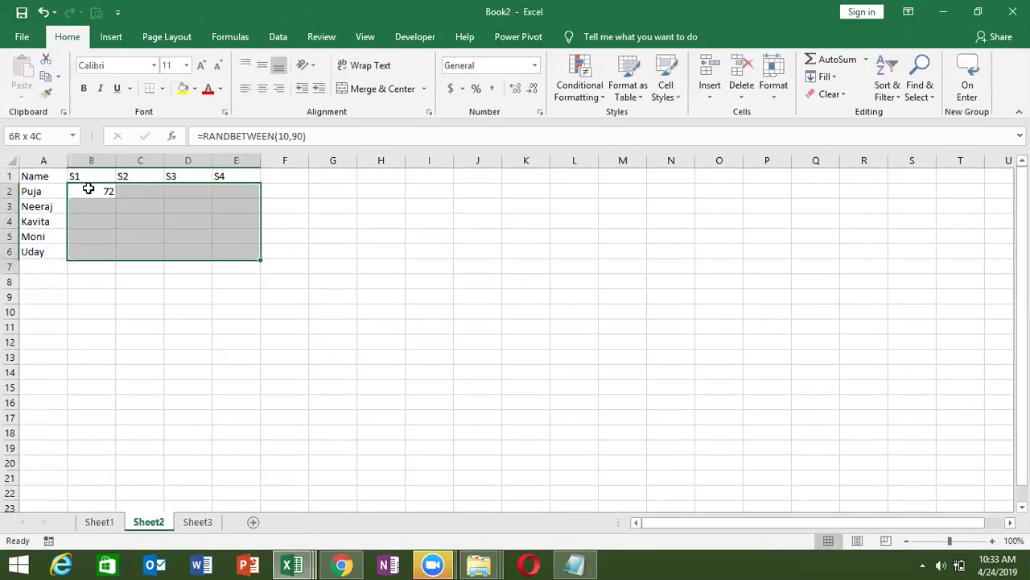
pyautogui.hotkey('shift', 'Down')
pyautogui.hotkey('shift', 'Up')
pyautogui.hotkey('ctrl', 'r')
pyautogui.hotkey('ctrl', 'd')
pyautogui.hotkey('ctrl', 'c')
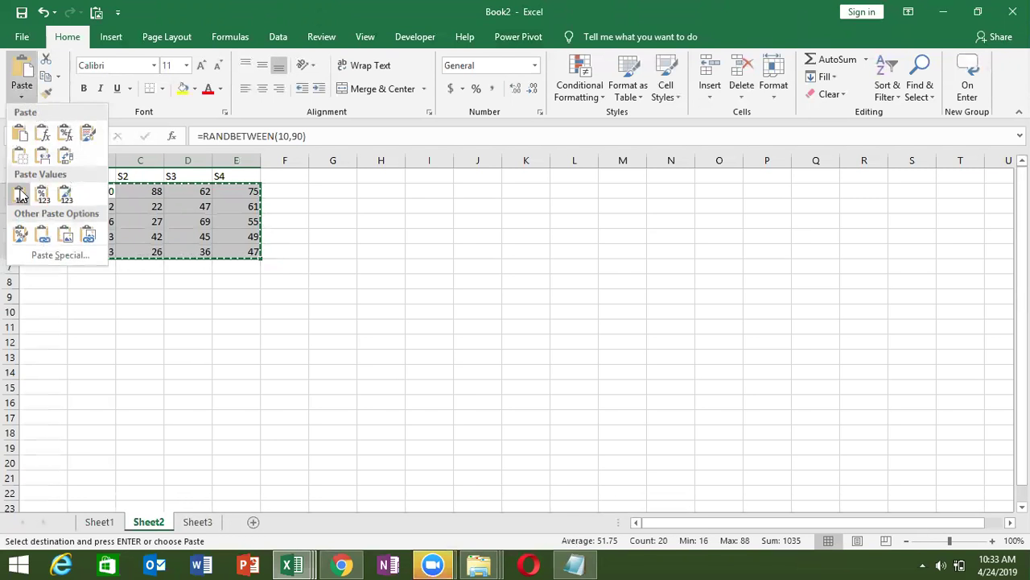
pyautogui.click(19, 193)
pyautogui.press('Escape')
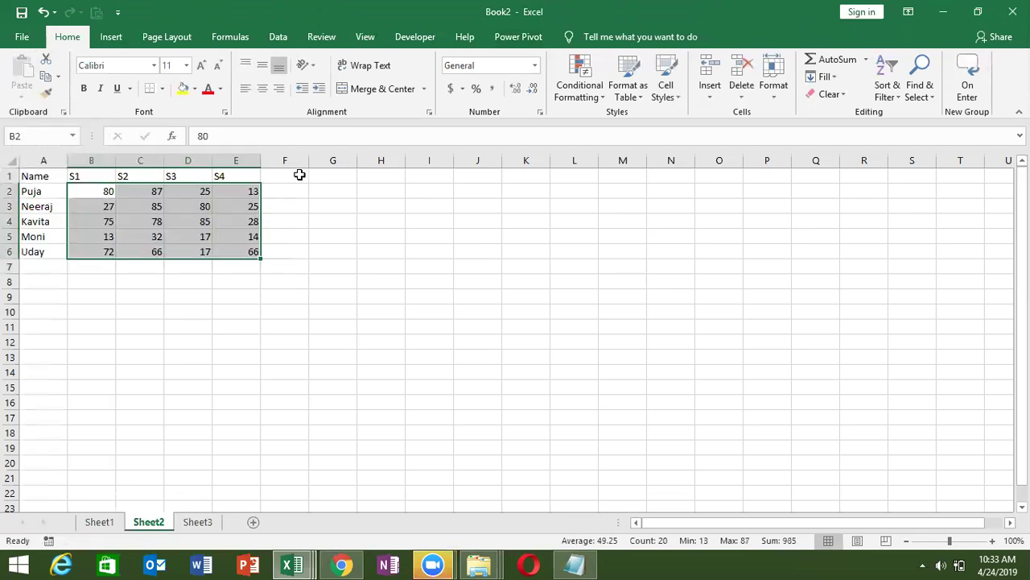
# Step: Add a Result heading in F1
pyautogui.click(300, 175)
pyautogui.write('Result')
pyautogui.press('Return')
pyautogui.press('Left')
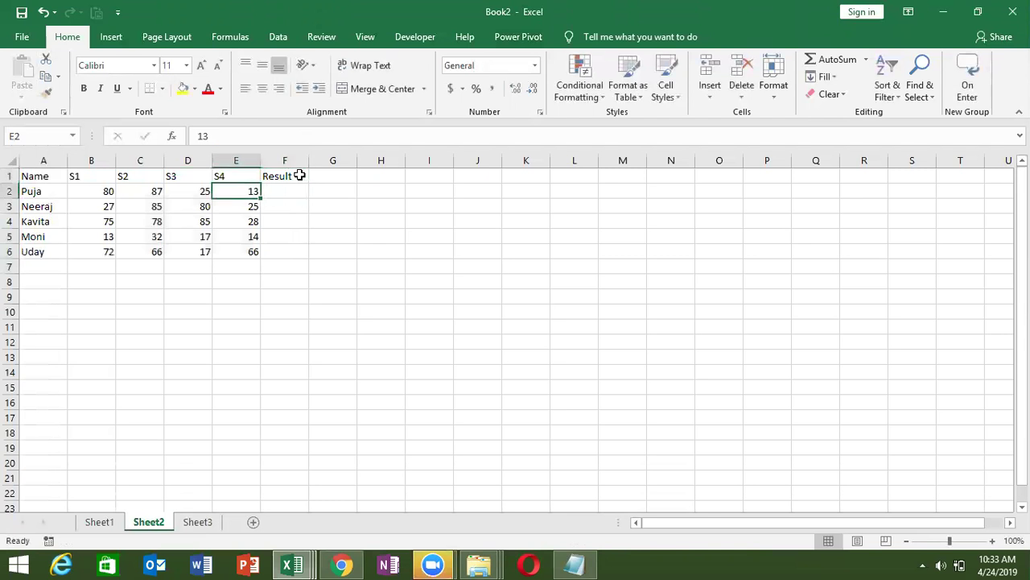
# Step: Enter =AND(B2>=33,C2>=33,D2>=33,E2>=33) in F2
pyautogui.hotkey('ctrl', 'shift', 'Left')
pyautogui.hotkey('shift', 'Right')
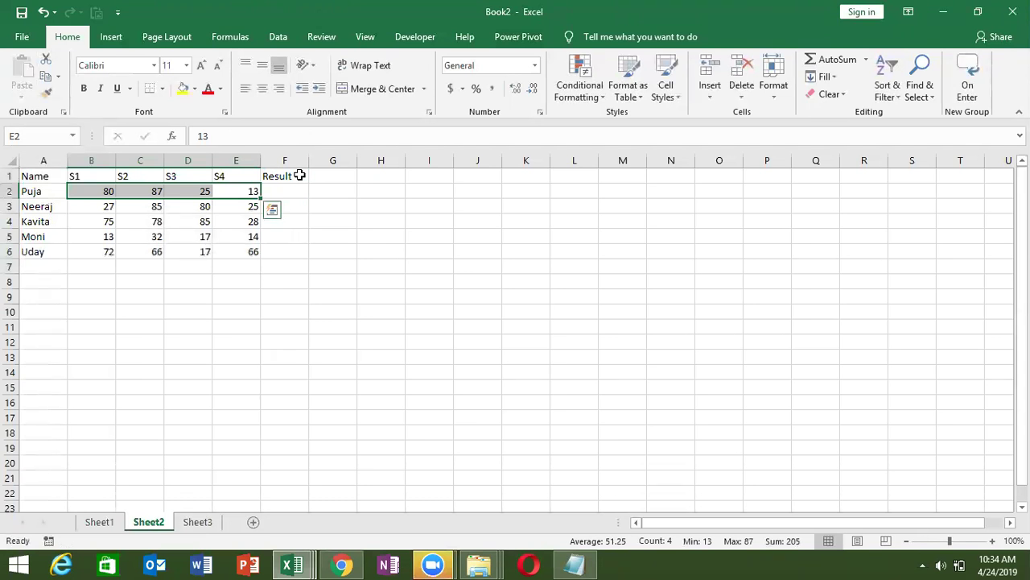
pyautogui.press('Right')
pyautogui.write('=')
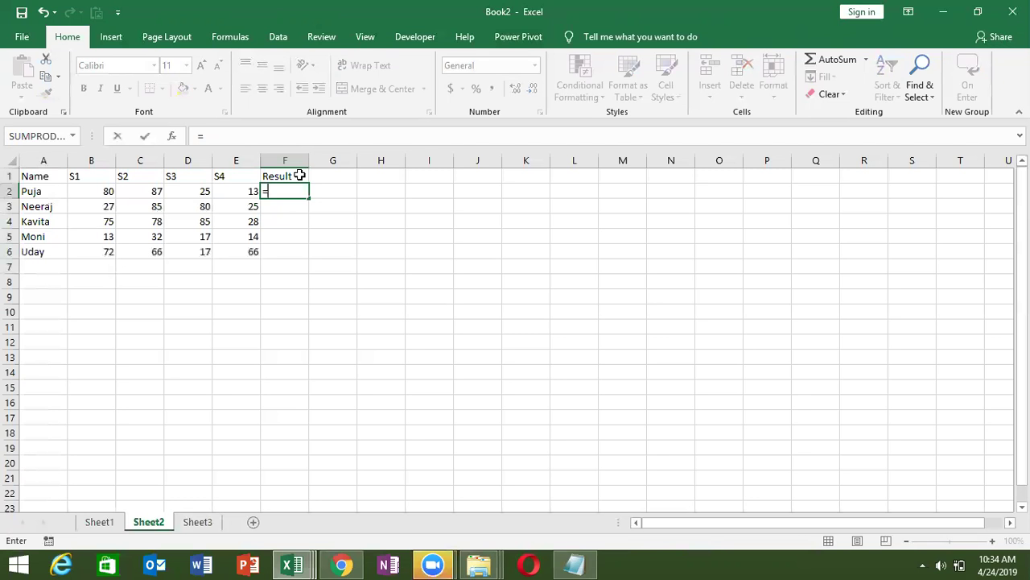
pyautogui.write('and')
pyautogui.press('Tab')
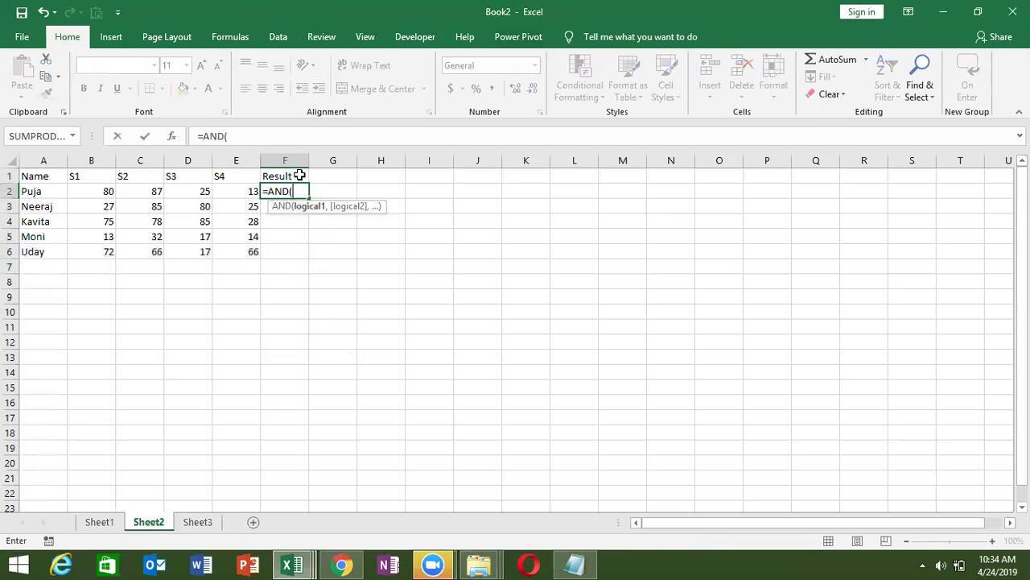
pyautogui.click(106, 190)
pyautogui.write('>=33,')
pyautogui.click(124, 190)
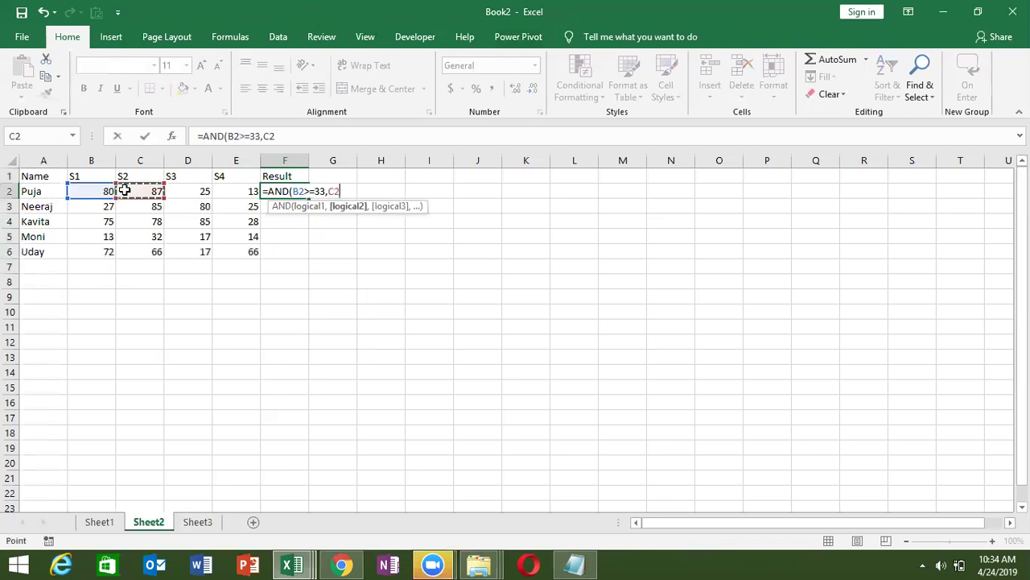
pyautogui.write('>=33,')
pyautogui.click(172, 190)
pyautogui.write('>=33,')
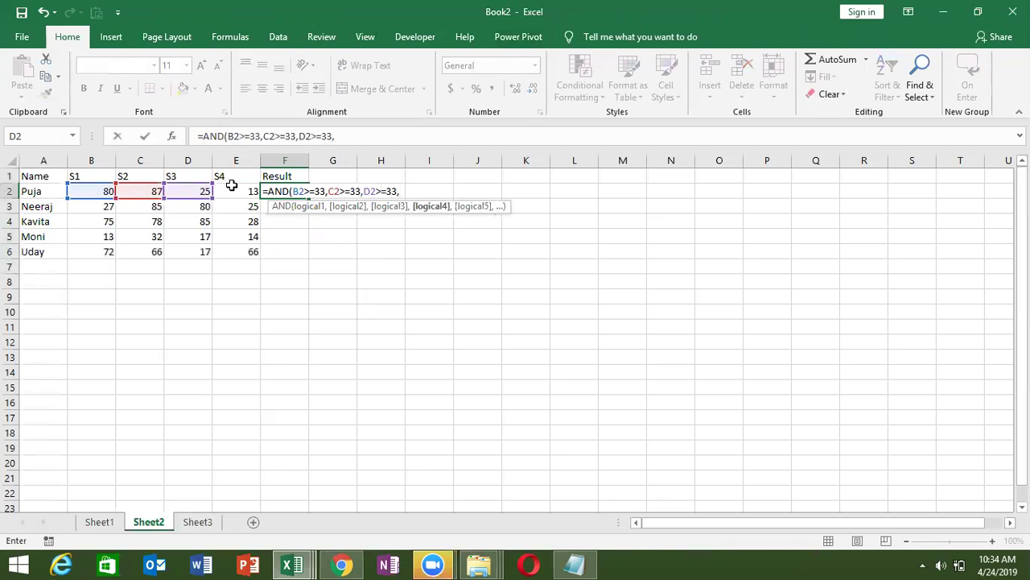
pyautogui.click(231, 188)
pyautogui.write('>=')
pyautogui.write('33')
pyautogui.write('_')
pyautogui.press('BackSpace')
pyautogui.write(')')
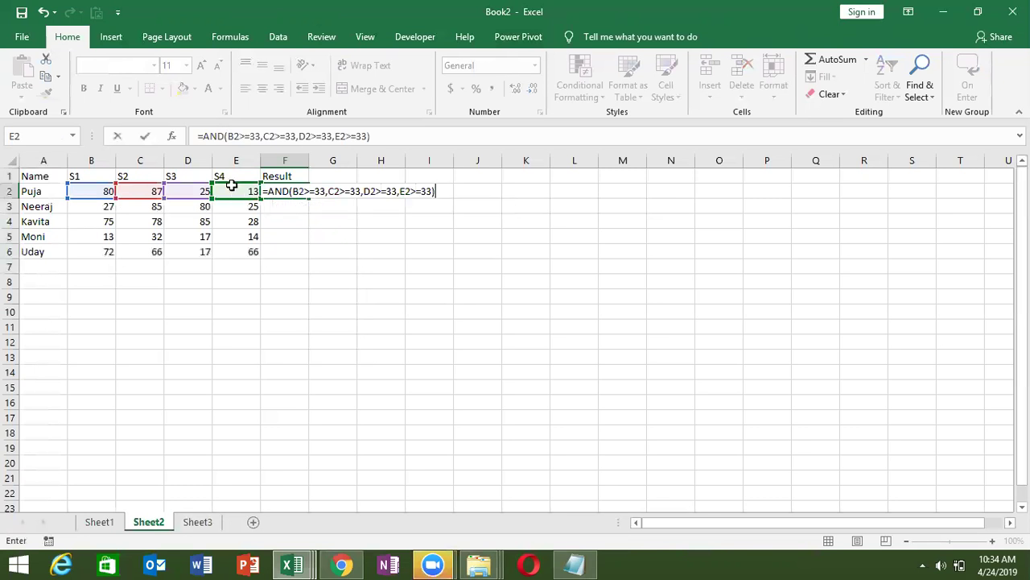
pyautogui.press('Return')
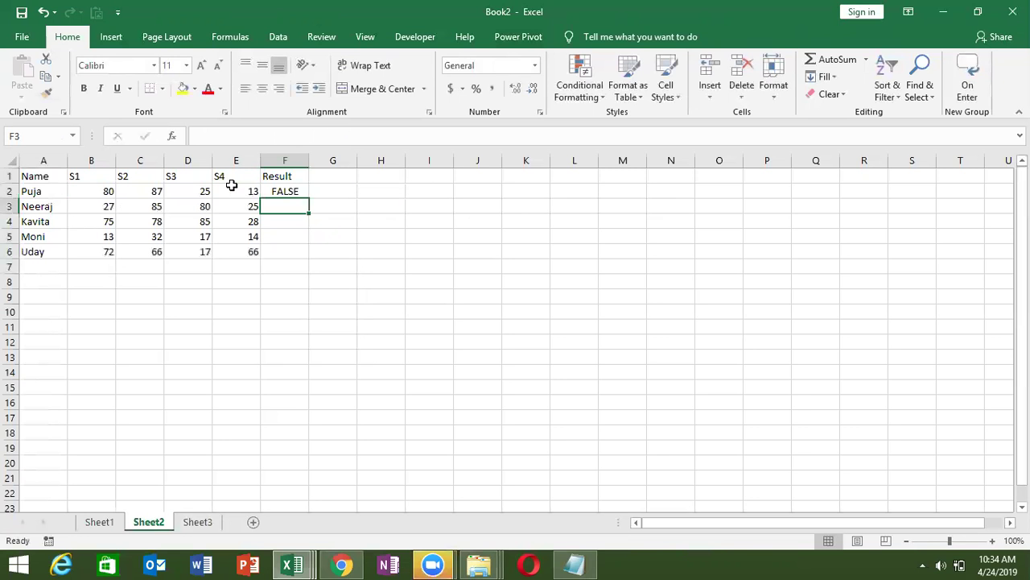
# Step: Fill F2's formula down to F6 and change the S4 mark in E4 to 33
pyautogui.click(288, 190)
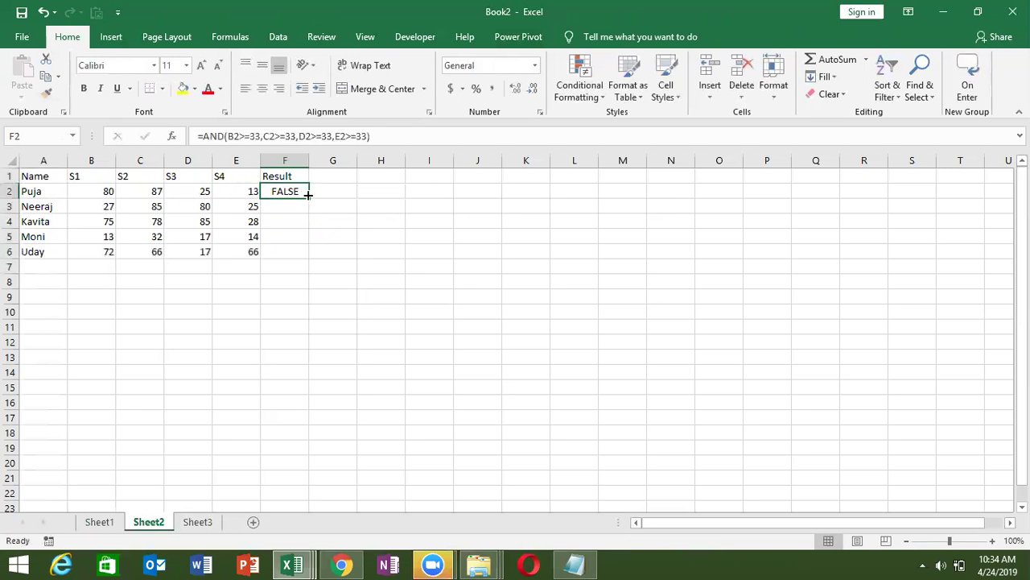
pyautogui.doubleClick(309, 198)
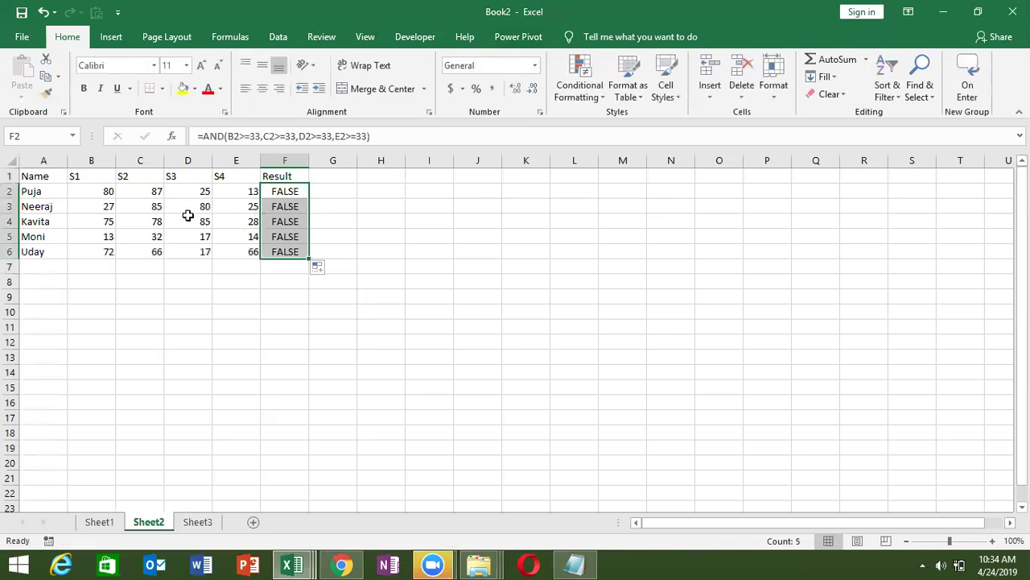
pyautogui.click(228, 221)
pyautogui.write('33')
pyautogui.press('Return')
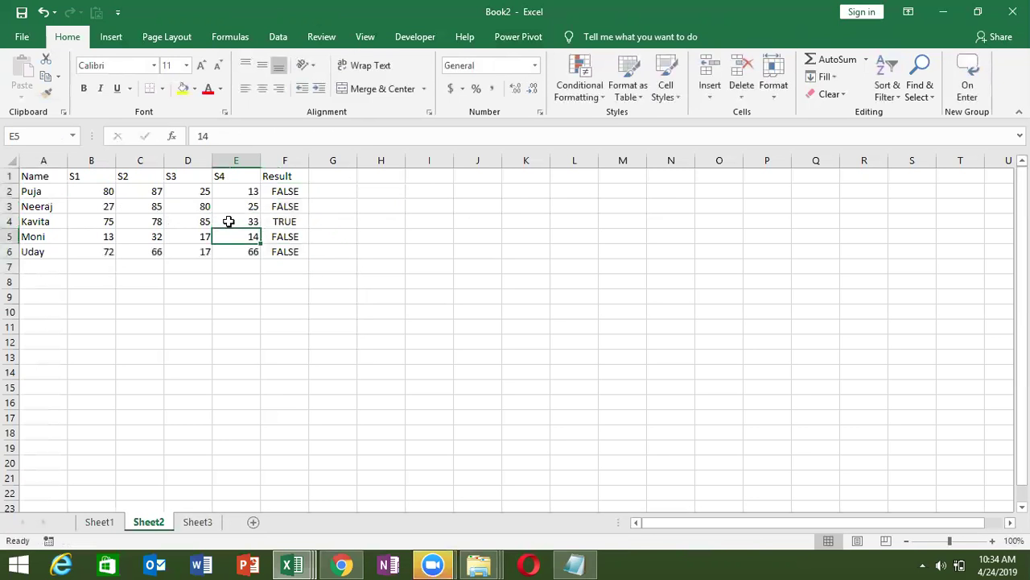
pyautogui.click(274, 191)
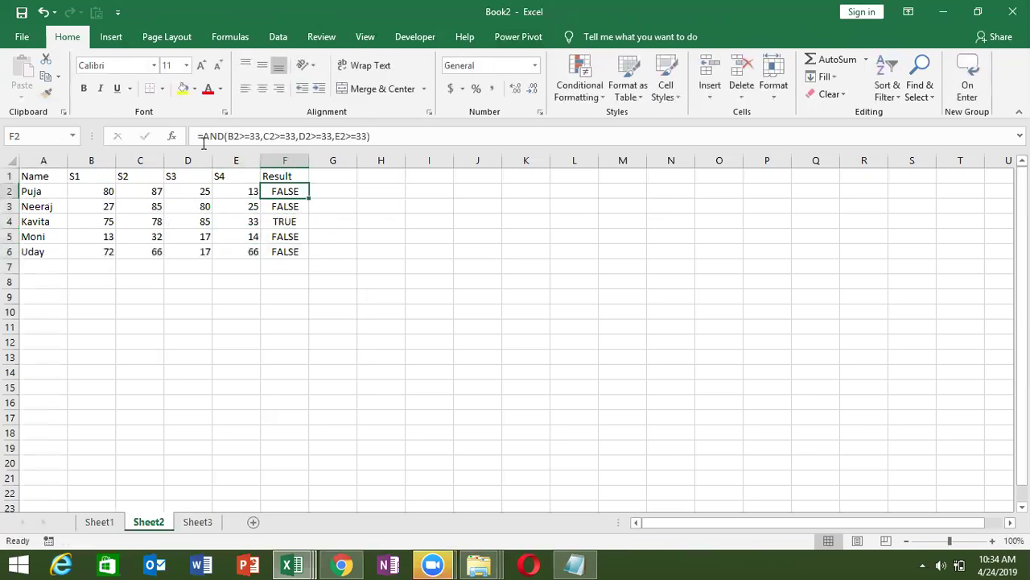
# Step: Wrap F2's test as =IF(AND(B2>=33,C2>=33,D2>=33,E2>=33),"pass","fail")
pyautogui.click(202, 137)
pyautogui.write('if')
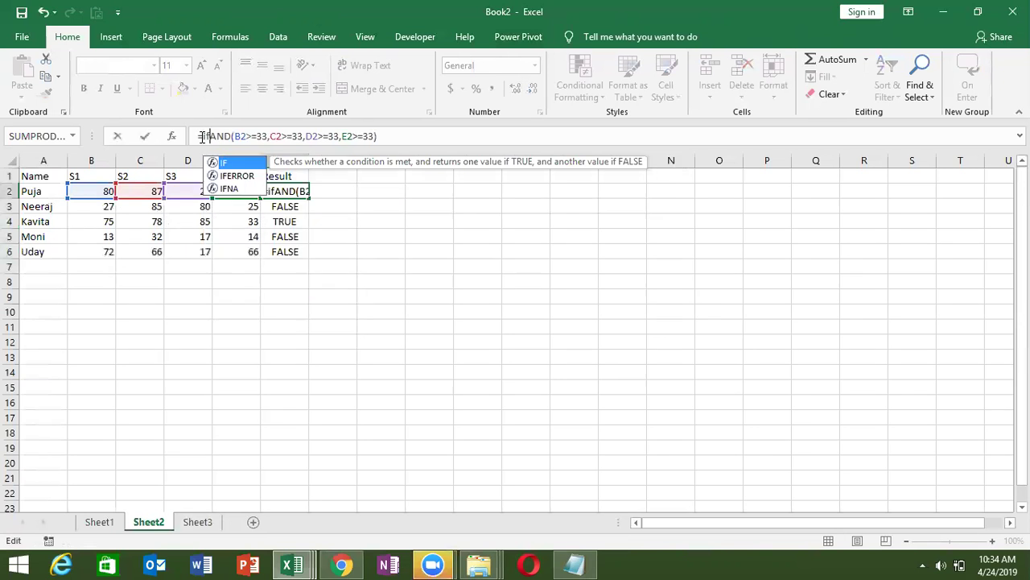
pyautogui.press('Tab')
pyautogui.click(416, 134)
pyautogui.write(',"pass","fail')
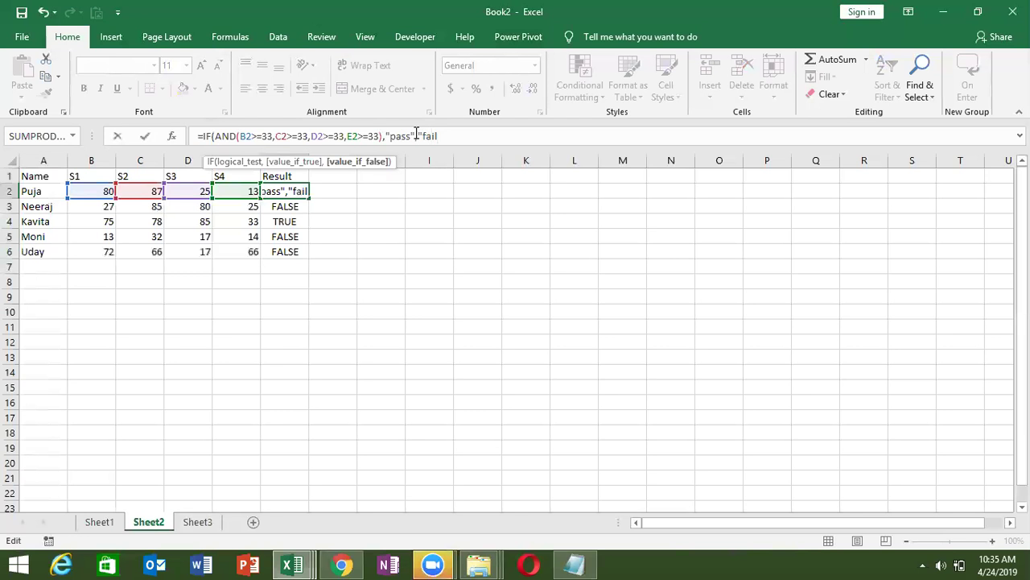
pyautogui.write('"')
pyautogui.press('Return')
# Step: Accept Excel's formula correction and fill the pass/fail formula down to F6
pyautogui.press('Left')
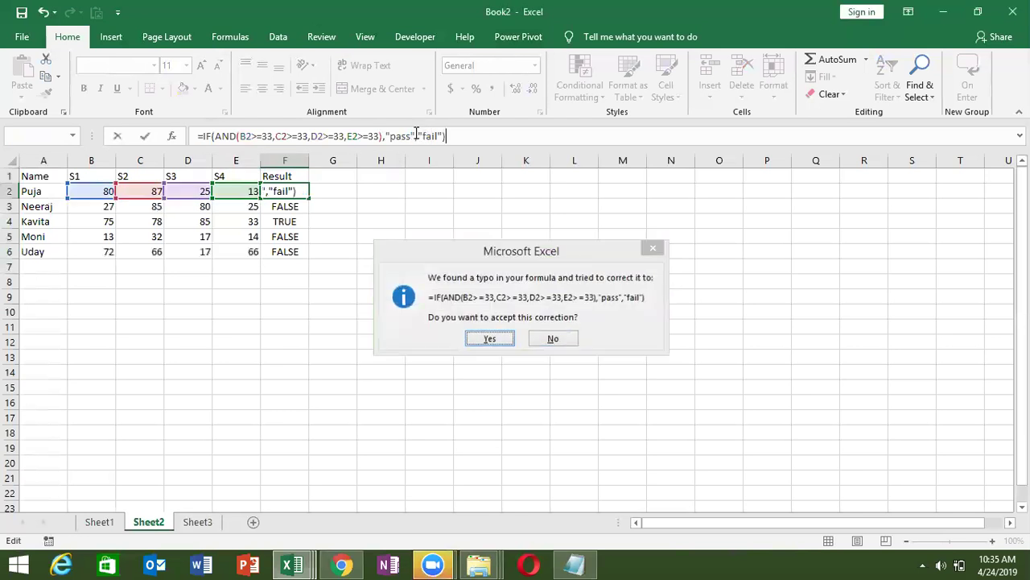
pyautogui.press('Return')
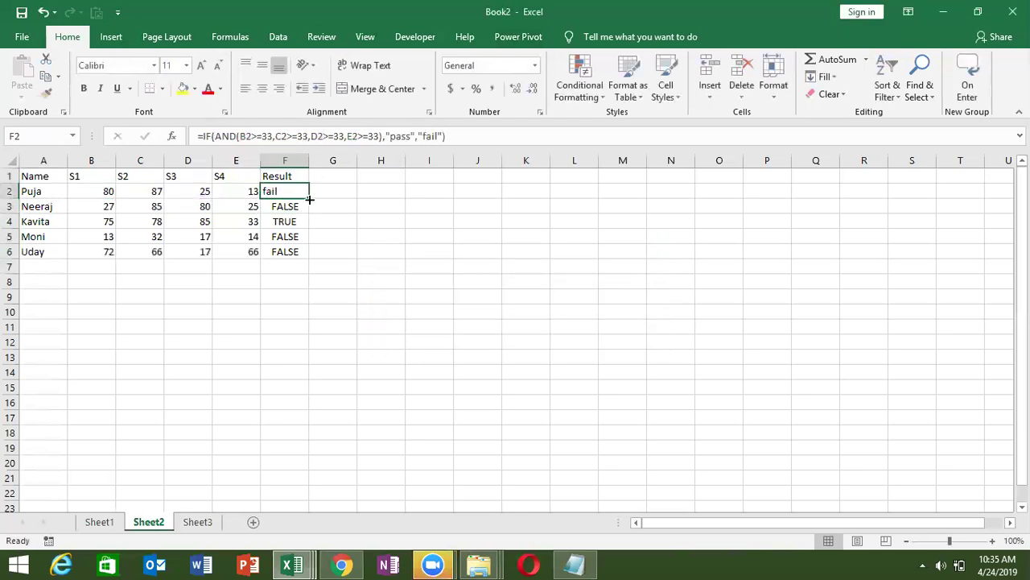
pyautogui.doubleClick(307, 196)
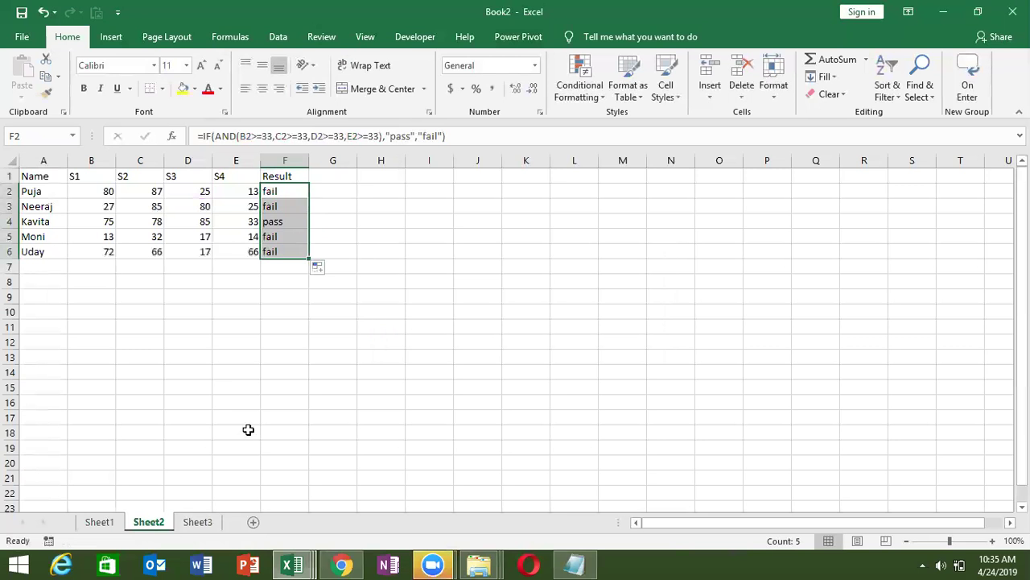
pyautogui.click(44, 331)
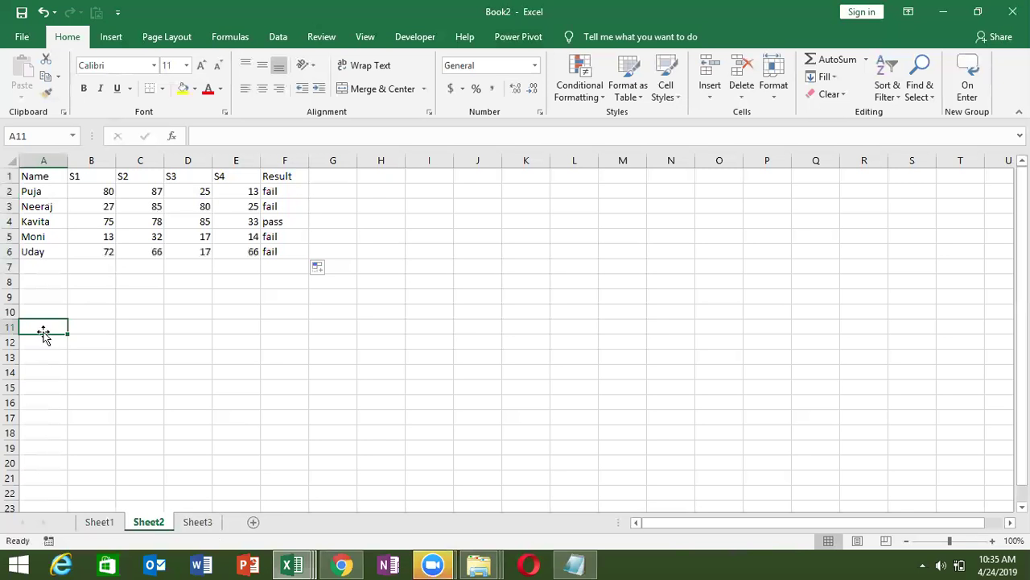
# Step: Title the table ID in A11 and add the Name and PAN headers in row 12
pyautogui.hotkey('shift', 'Up')
pyautogui.write('ID')
pyautogui.press('Return')
pyautogui.click(42, 330)
pyautogui.press('Return')
pyautogui.write('Name')
pyautogui.press('Tab')
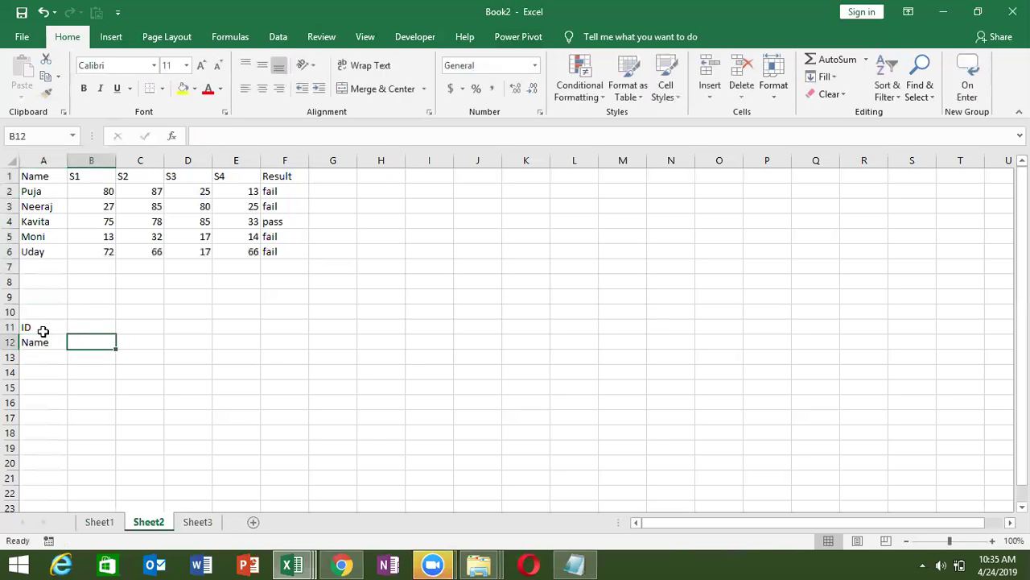
pyautogui.write('PAN')
pyautogui.press('Tab')
# Step: Add the Voter header, fixing its typo, then DL, Pass and Status across C12:F12
pyautogui.write('VoterI')
pyautogui.press('Tab')
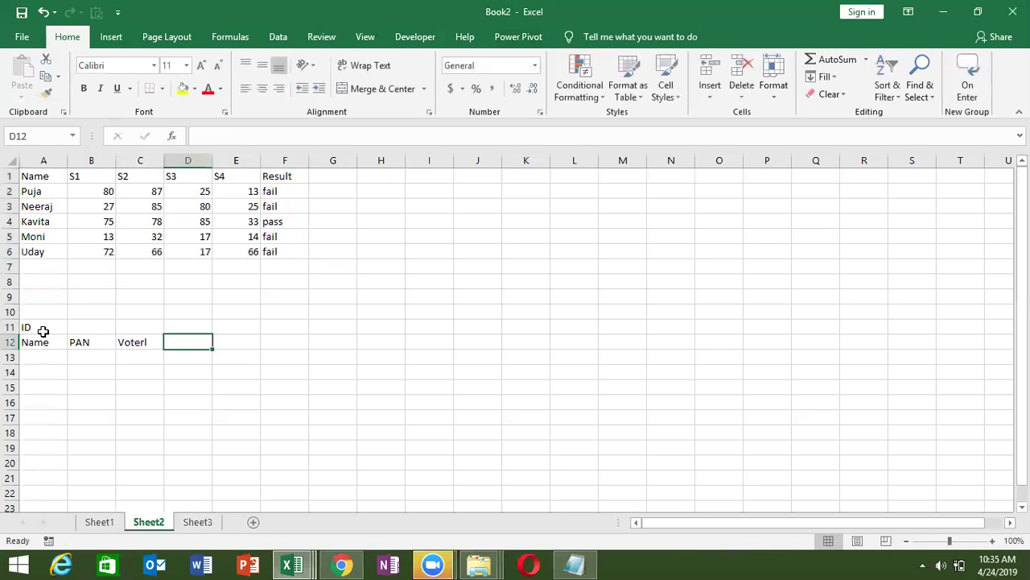
pyautogui.press('Left')
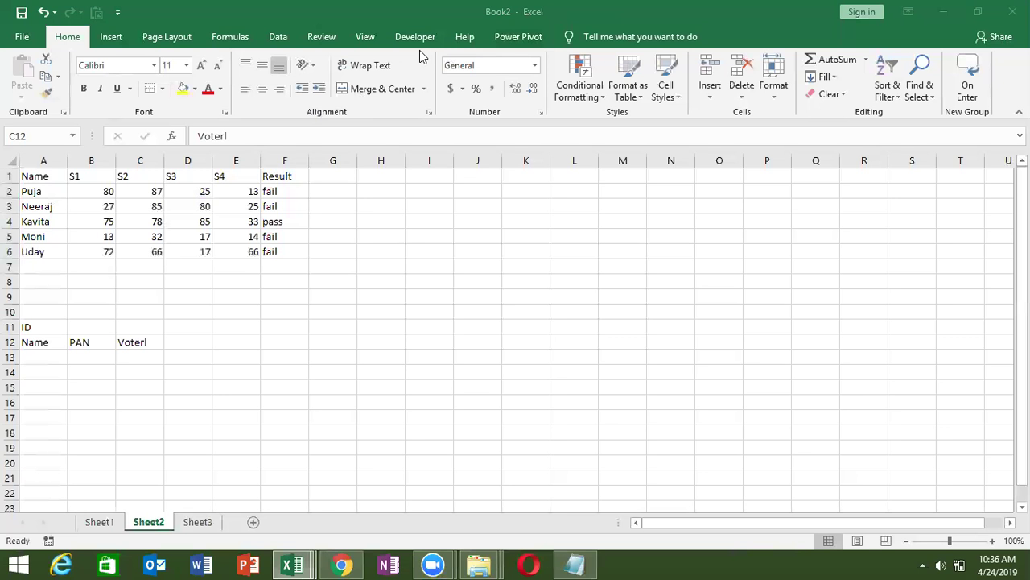
pyautogui.doubleClick(157, 343)
pyautogui.press('BackSpace')
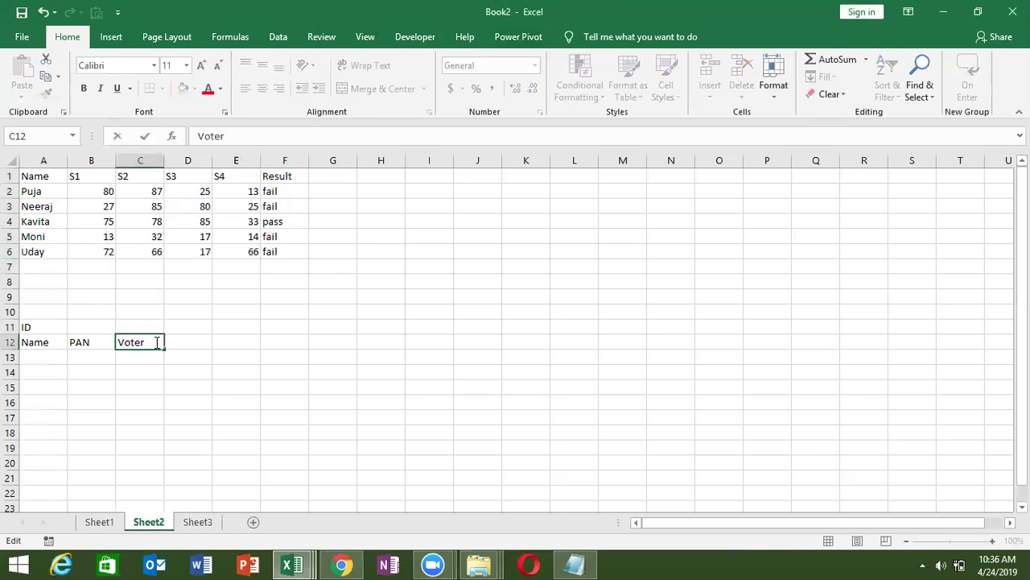
pyautogui.press('Tab')
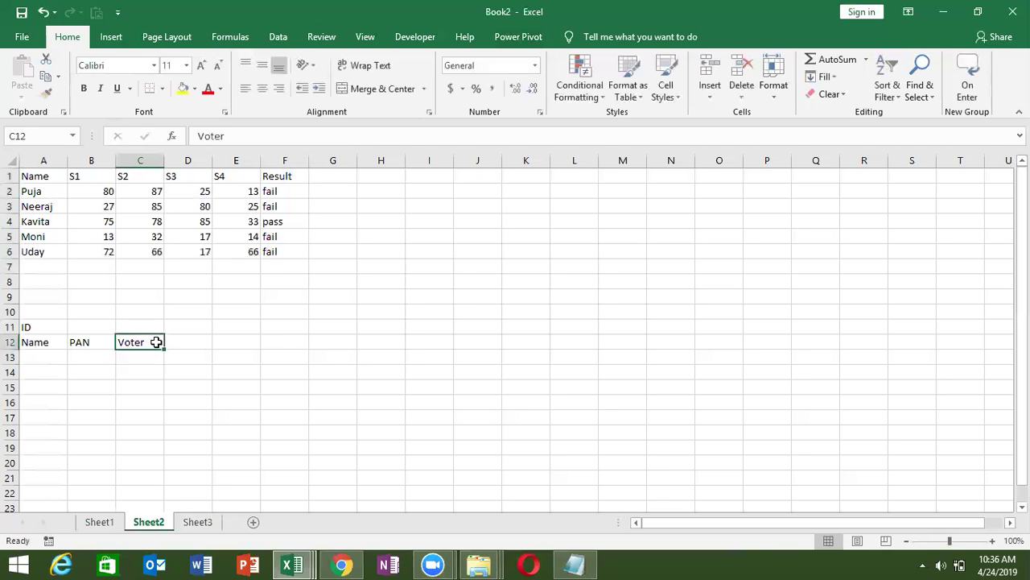
pyautogui.write('D')
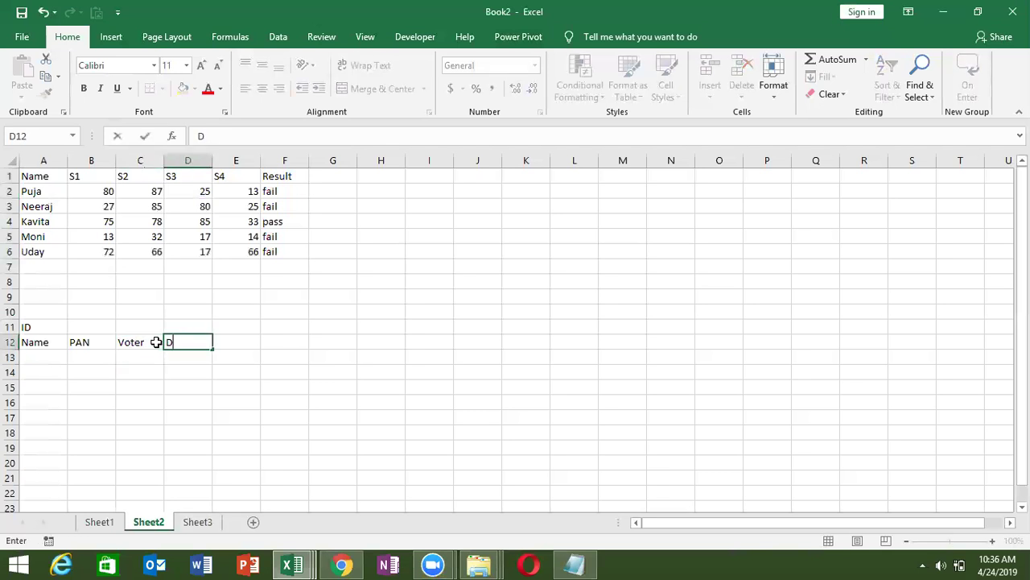
pyautogui.write('L')
pyautogui.press('Tab')
pyautogui.write('Pass')
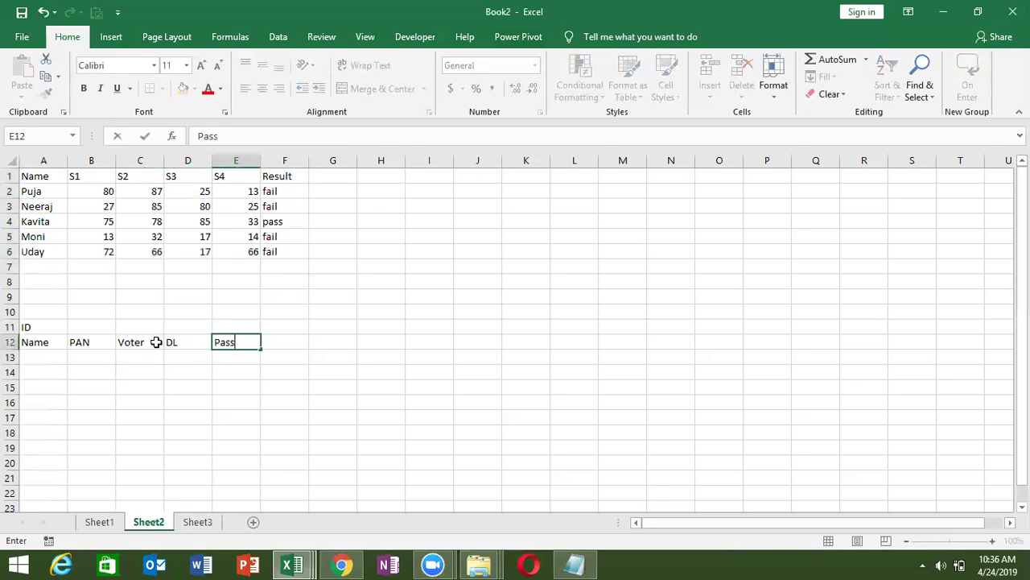
pyautogui.press('Tab')
pyautogui.write('Status')
pyautogui.press('Return')
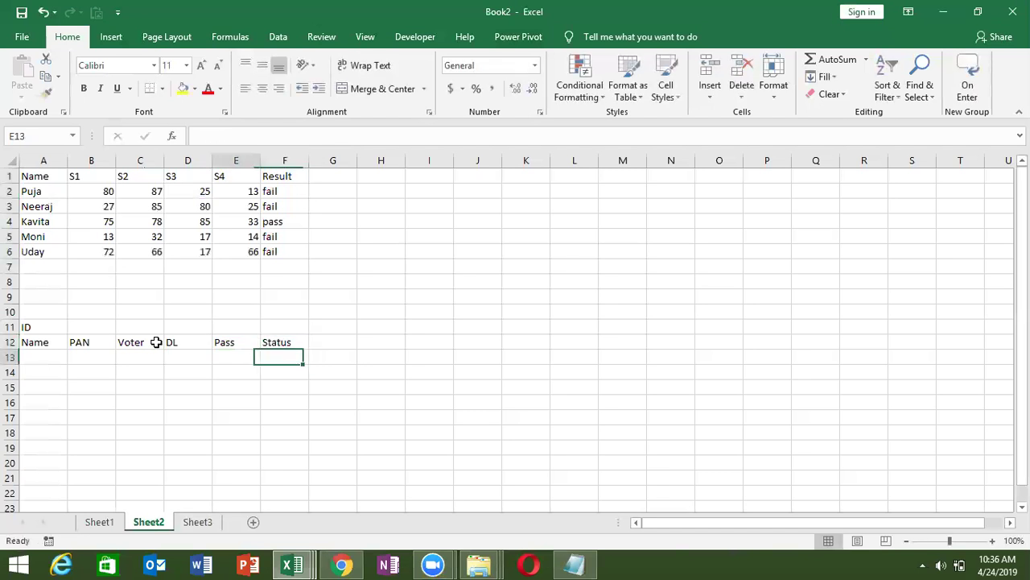
# Step: Enter the first student's name in A13
pyautogui.press('Left')
pyautogui.press('Left')
pyautogui.press('Left')
pyautogui.press('Left')
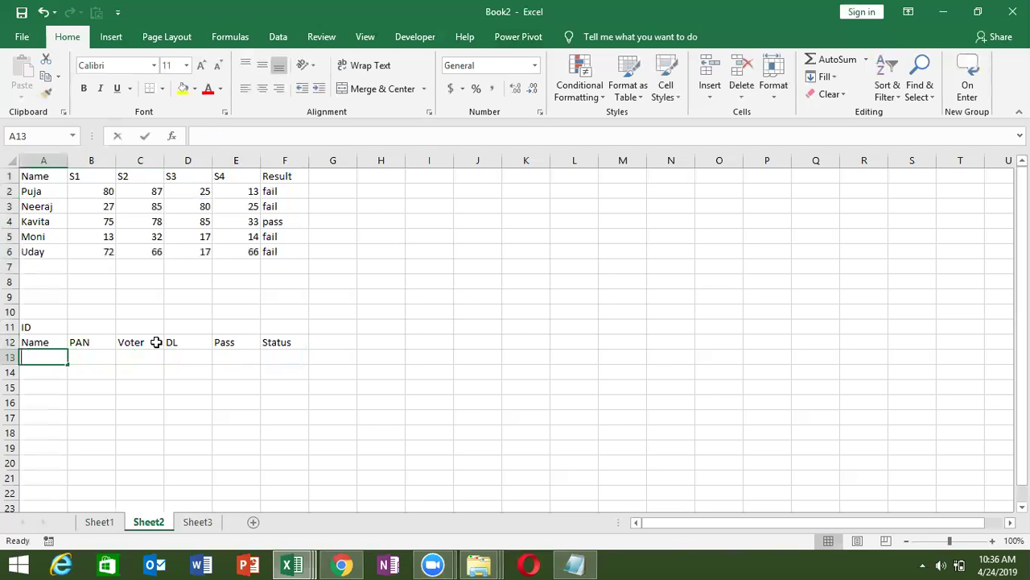
pyautogui.write('Puja')
pyautogui.press('Return')
pyautogui.press('Up')
pyautogui.press('Right')
pyautogui.press('Right')
pyautogui.press('Right')
pyautogui.press('Right')
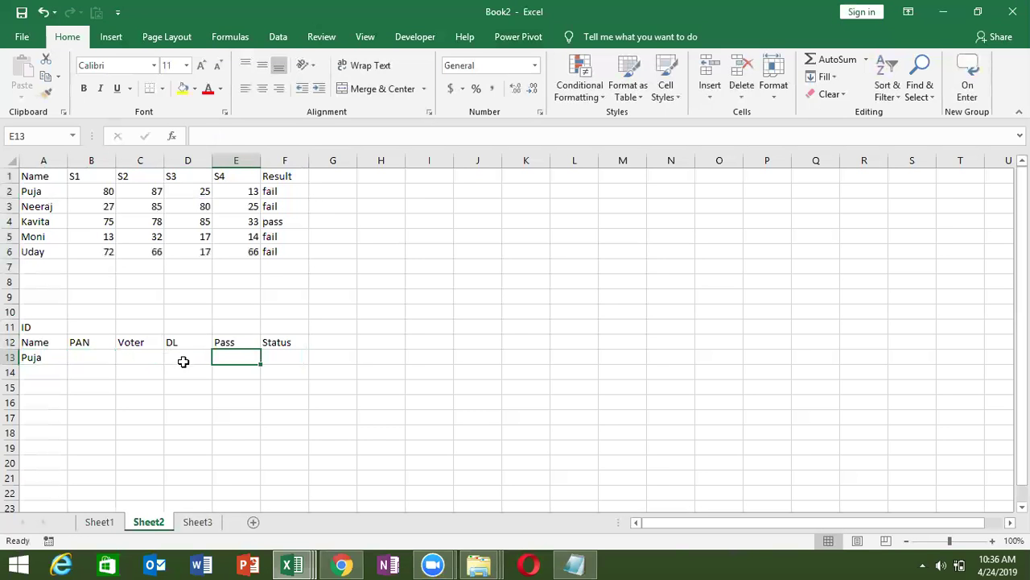
# Step: Enter =OR(B13="y",C13="y",D13="y",E13="y") in F13 as the Status check
pyautogui.click(285, 358)
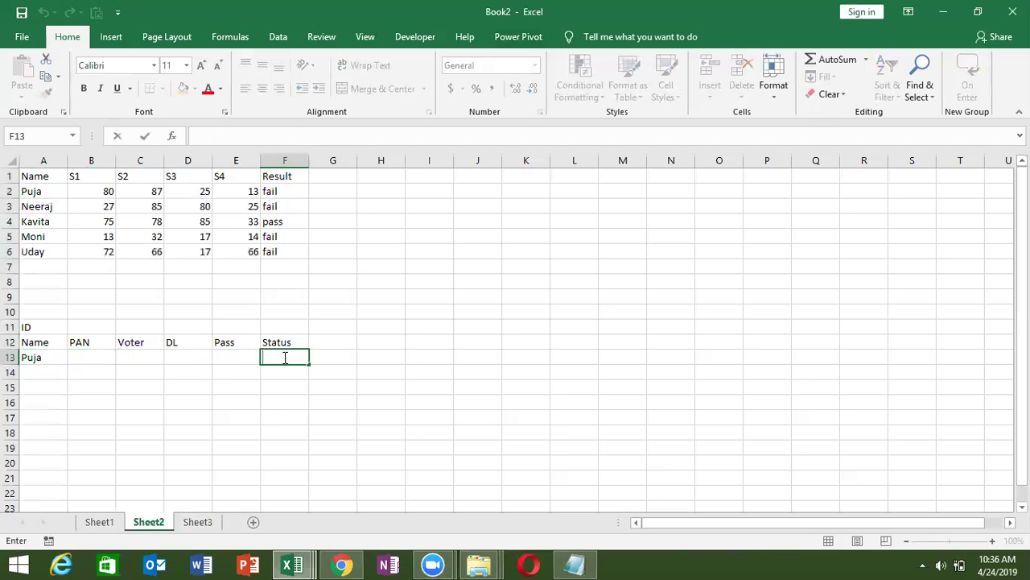
pyautogui.write('=')
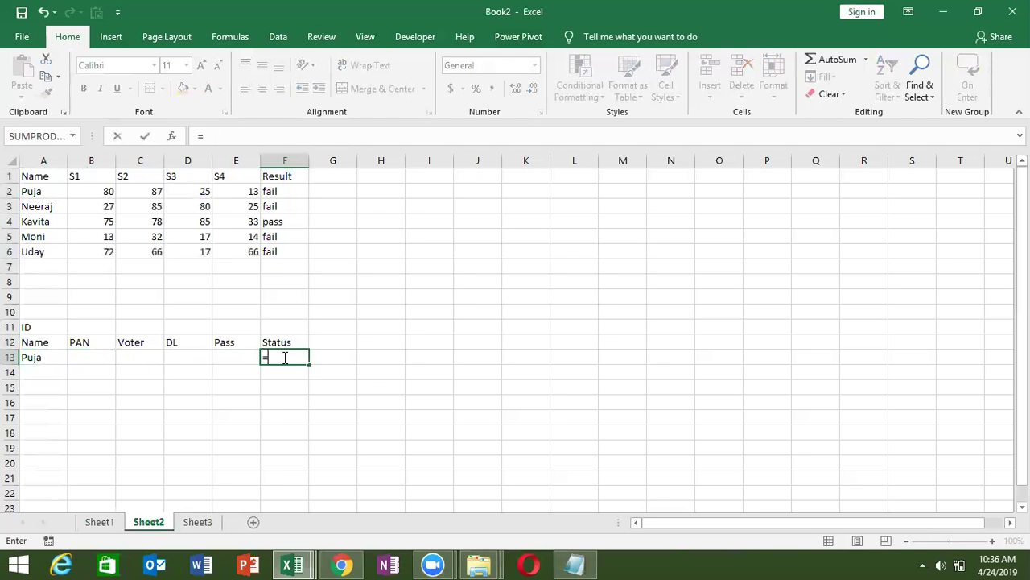
pyautogui.write('or')
pyautogui.press('Tab')
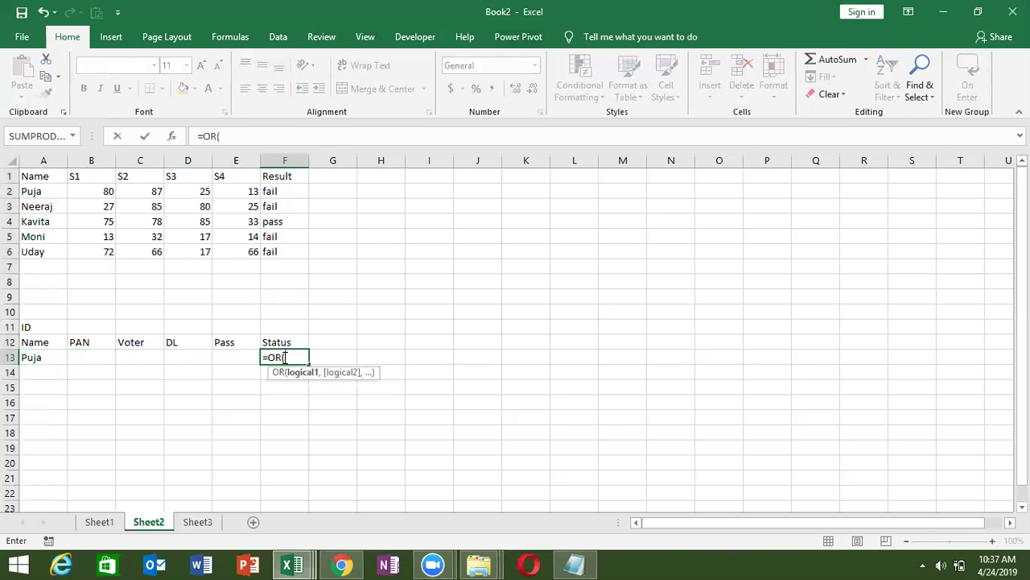
pyautogui.click(87, 358)
pyautogui.write('="y",')
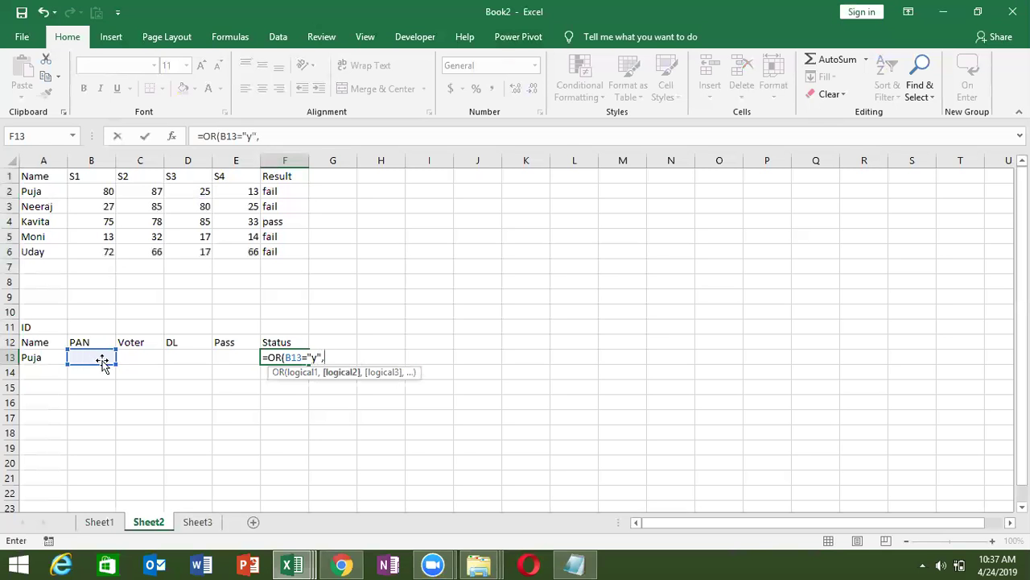
pyautogui.click(123, 359)
pyautogui.write('="y')
pyautogui.write(',')
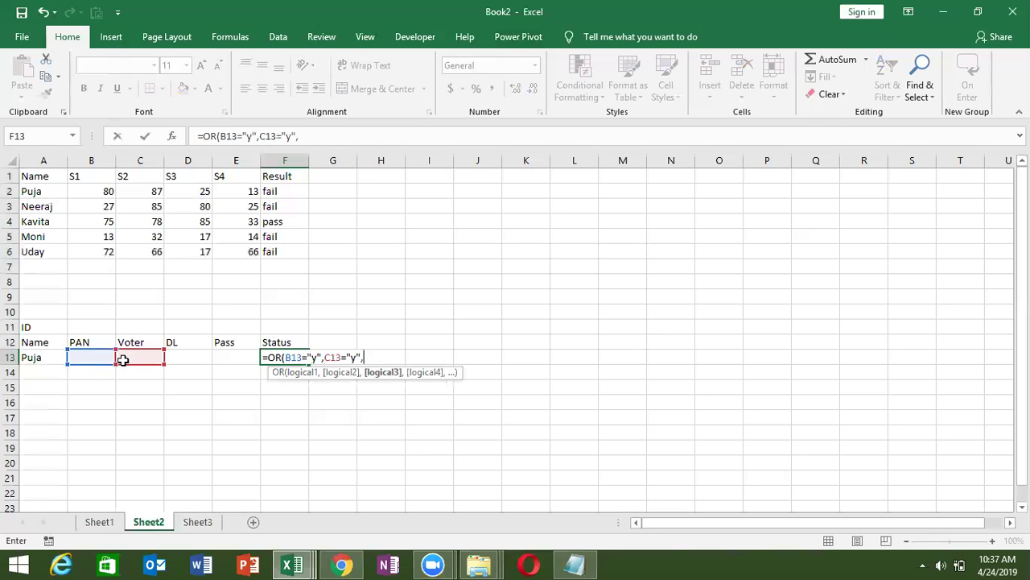
pyautogui.click(176, 355)
pyautogui.write('="y"')
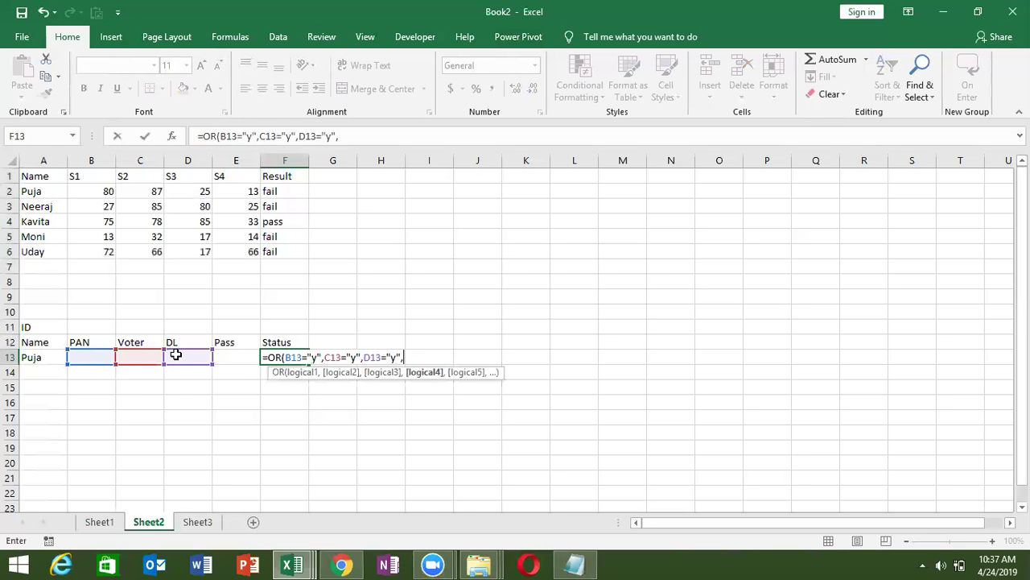
pyautogui.write(',')
pyautogui.click(225, 355)
pyautogui.write('="y"')
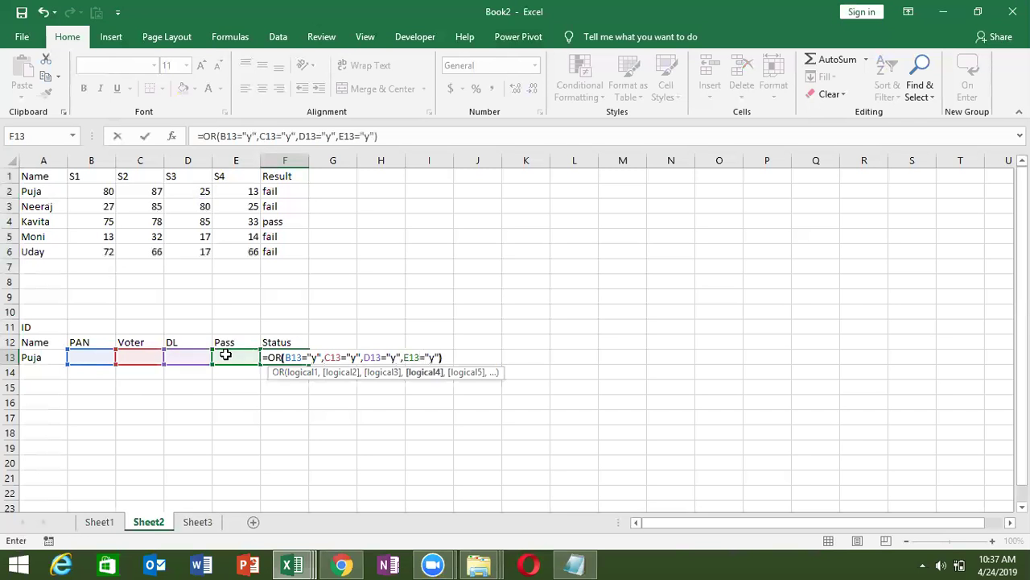
pyautogui.write(')')
pyautogui.hotkey('ctrl', 'Return')
# Step: Put Y under DL in D13 so the Status shows TRUE
pyautogui.click(184, 356)
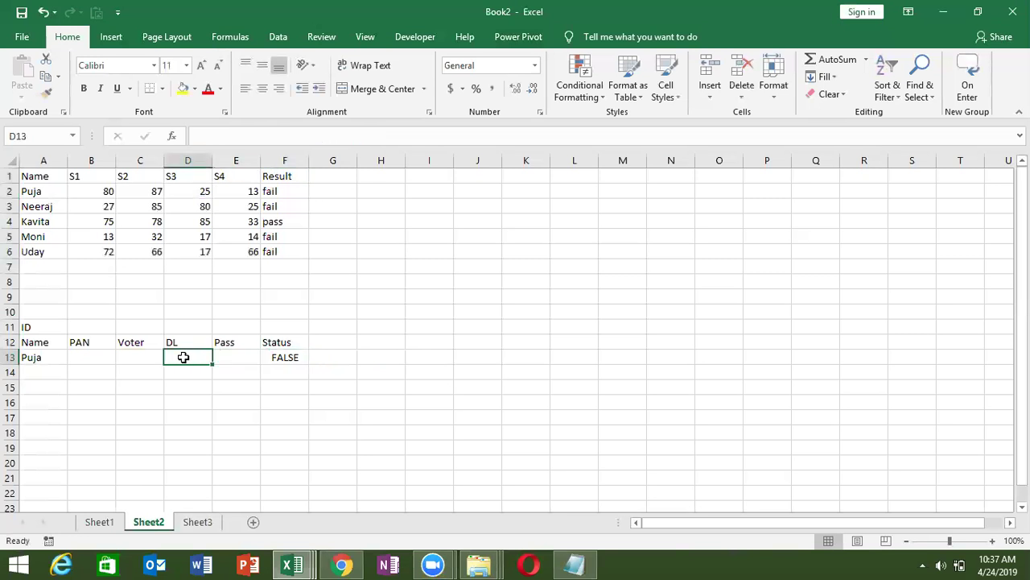
pyautogui.write('Y')
pyautogui.hotkey('ctrl', 'Return')
pyautogui.press('Down')
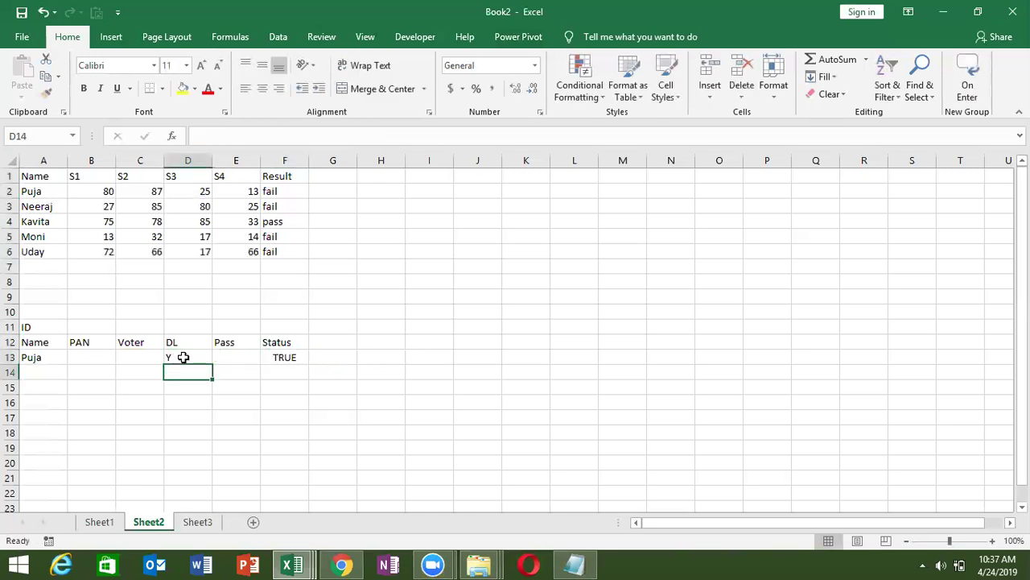
pyautogui.press('Up')
pyautogui.press('Right')
pyautogui.press('Right')
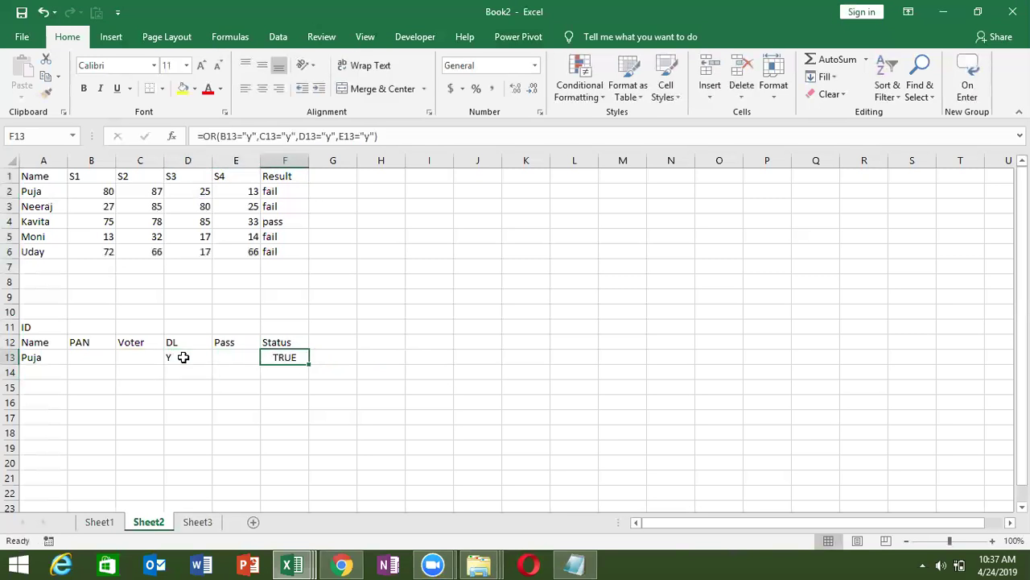
# Step: Change F13 to =IF(OR(...),"OK","pD") so the Status reads OK
pyautogui.click(203, 138)
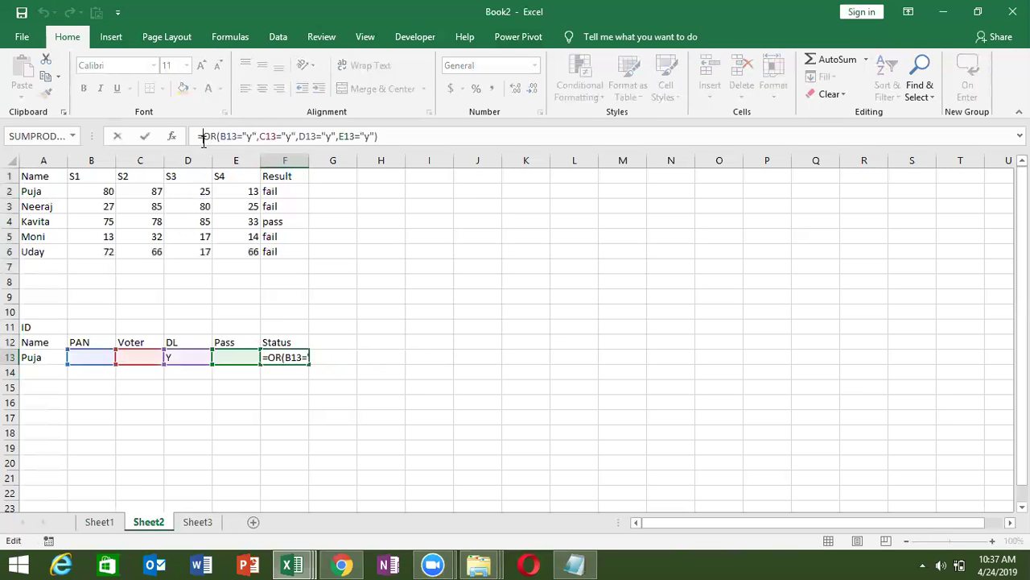
pyautogui.write('IF(')
pyautogui.click(407, 136)
pyautogui.write(',"OK","pD"')
pyautogui.press('Return')
pyautogui.press('Return')
# Step: Select the ID table's header row, starting from the Name header
pyautogui.press('Up')
pyautogui.press('Up')
pyautogui.press('Left')
pyautogui.press('Left')
pyautogui.press('Left')
pyautogui.press('Left')
pyautogui.press('Left')
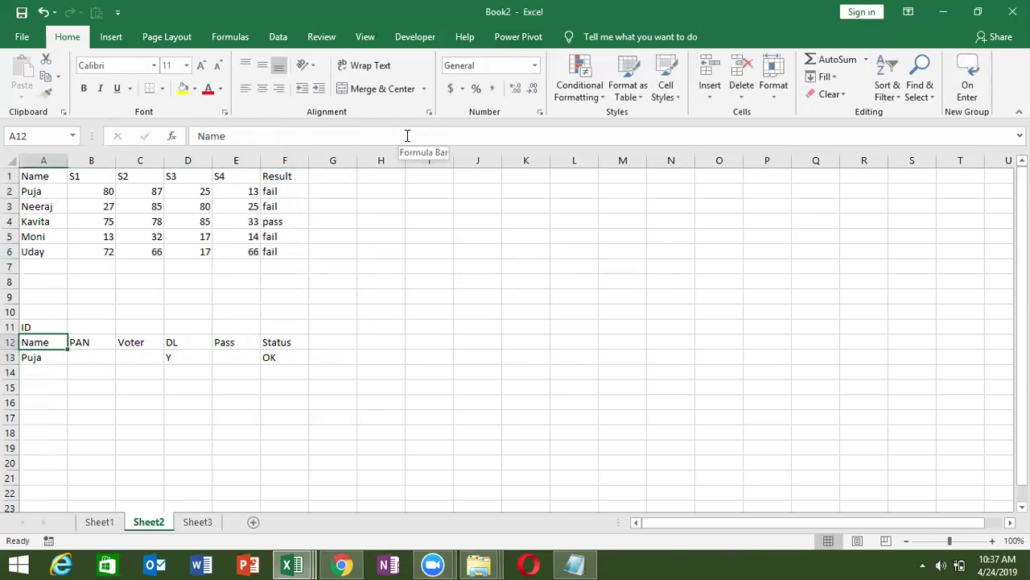
pyautogui.hotkey('ctrl', 'shift', 'Right')
# Step: Copy the ID table A12:F13 and paste it into rows 16–17
pyautogui.hotkey('shift', 'Down')
pyautogui.hotkey('ctrl', 'c')
pyautogui.press('Down')
pyautogui.press('Down')
pyautogui.press('Down')
pyautogui.press('Down')
pyautogui.hotkey('ctrl', 'v')
pyautogui.press('Escape')
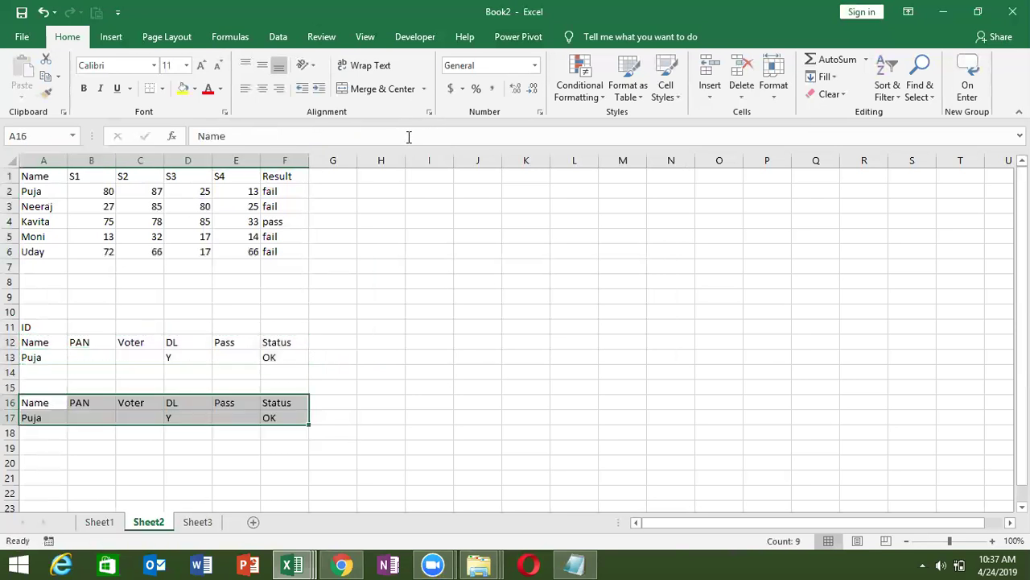
# Step: Mark PAN as Y in B17 and clear the copied Status formula in F17
pyautogui.click(96, 415)
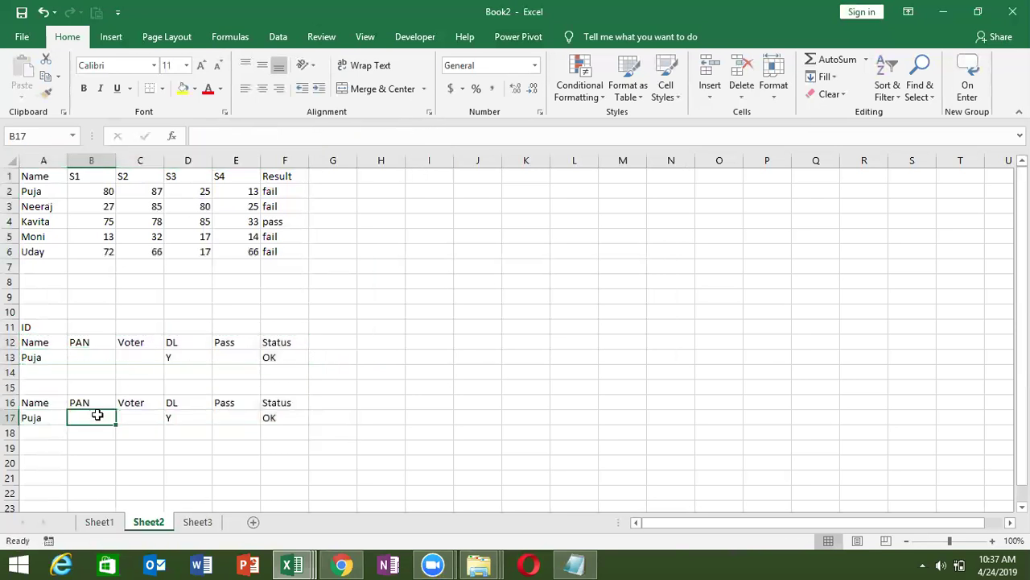
pyautogui.write('Y')
pyautogui.press('Return')
pyautogui.press('Right')
pyautogui.press('Right')
pyautogui.press('Up')
pyautogui.press('Left')
pyautogui.hotkey('shift', 'Right')
pyautogui.hotkey('shift', 'Right')
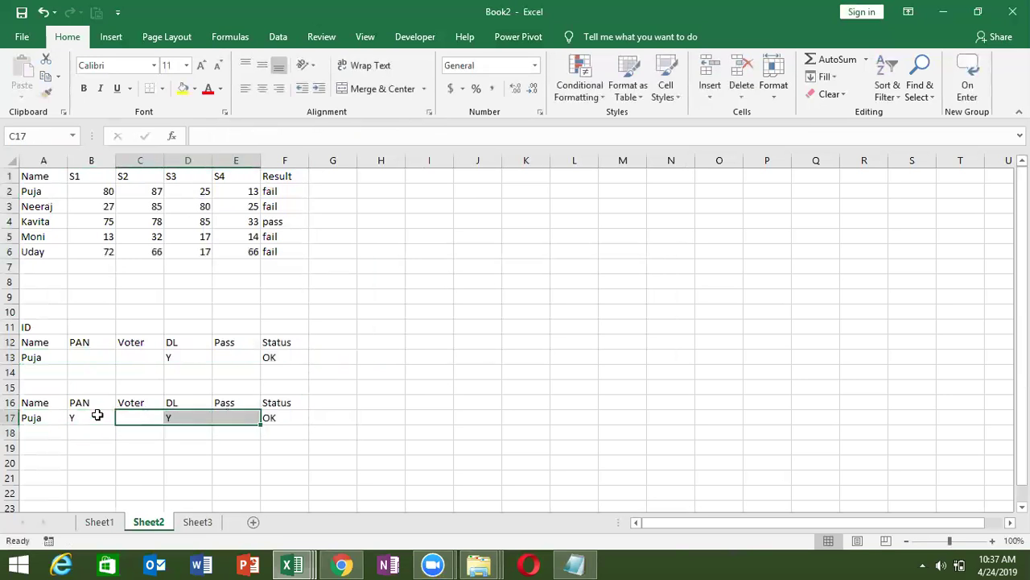
pyautogui.press('Right')
pyautogui.press('Right')
pyautogui.press('Right')
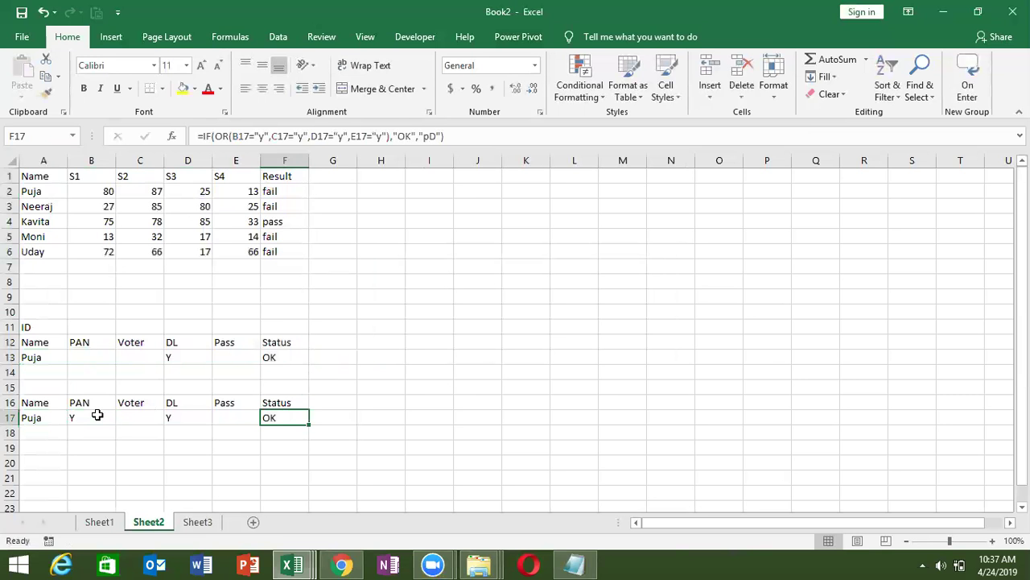
pyautogui.press('Delete')
pyautogui.write('=')
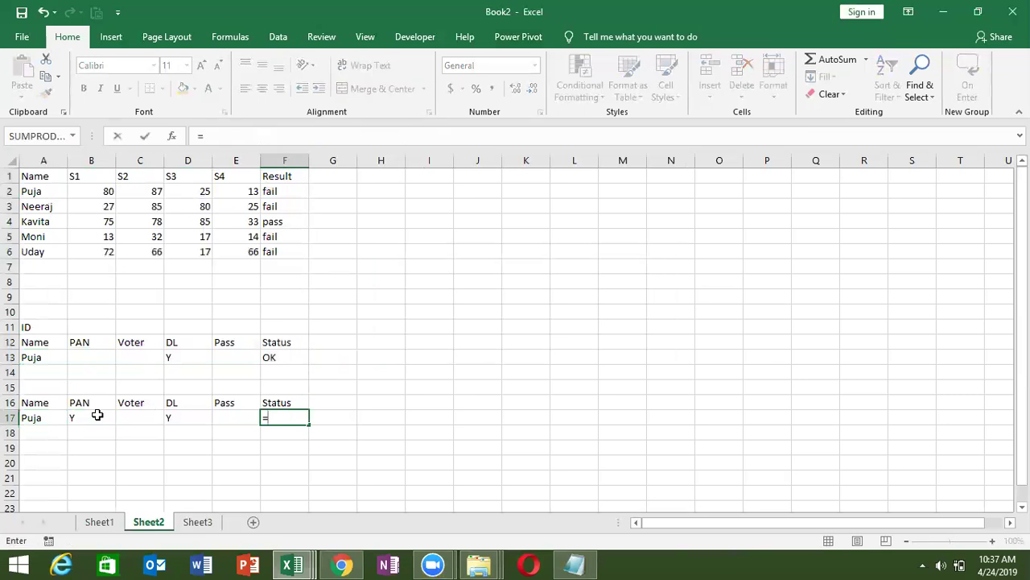
pyautogui.write('or')
# Step: Start an AND formula in F17 whose first condition is B17="y"
pyautogui.press('BackSpace')
pyautogui.press('BackSpace')
pyautogui.write('and')
pyautogui.press('Tab')
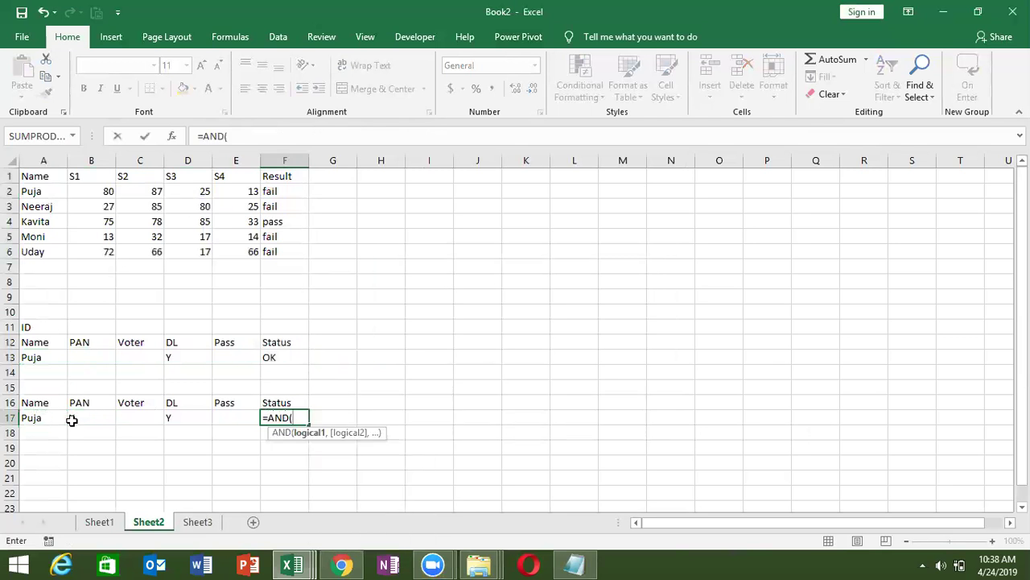
pyautogui.click(72, 419)
pyautogui.write('="y')
pyautogui.press('Return')
pyautogui.press('Escape')
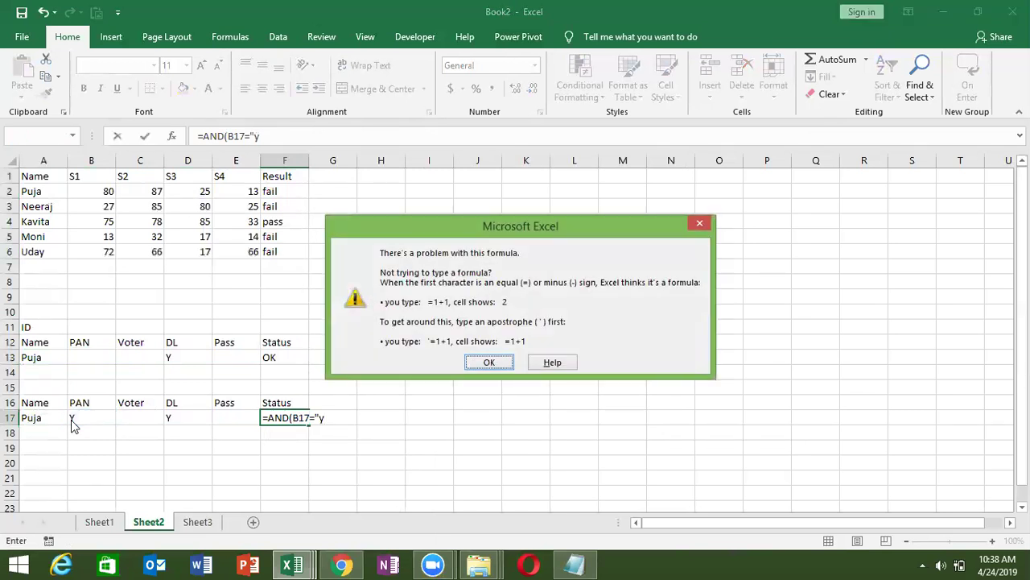
pyautogui.press('Return')
pyautogui.press('Right')
# Step: Add a nested OR beginning with the Voter test C17="y"
pyautogui.write('",')
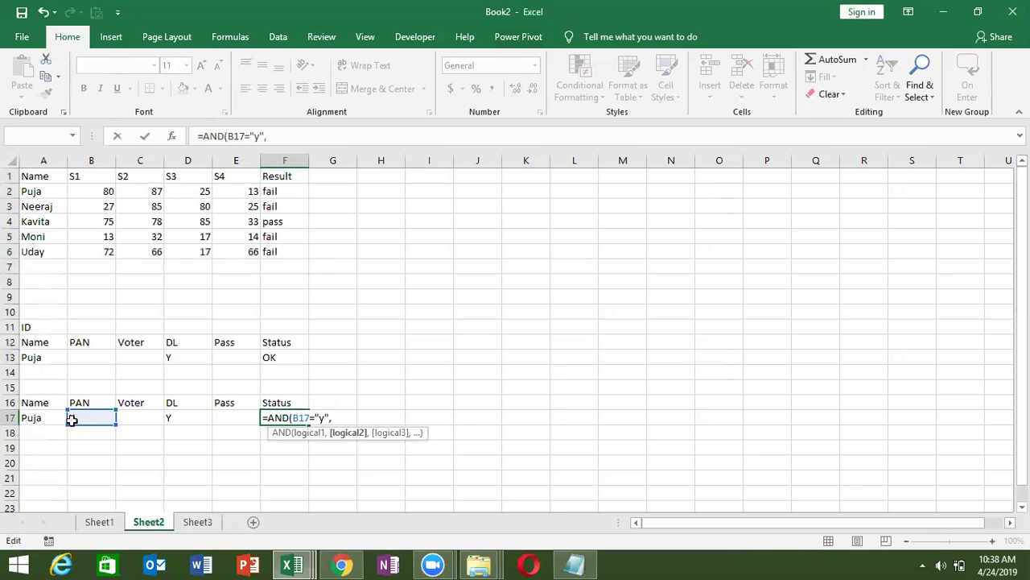
pyautogui.write('o')
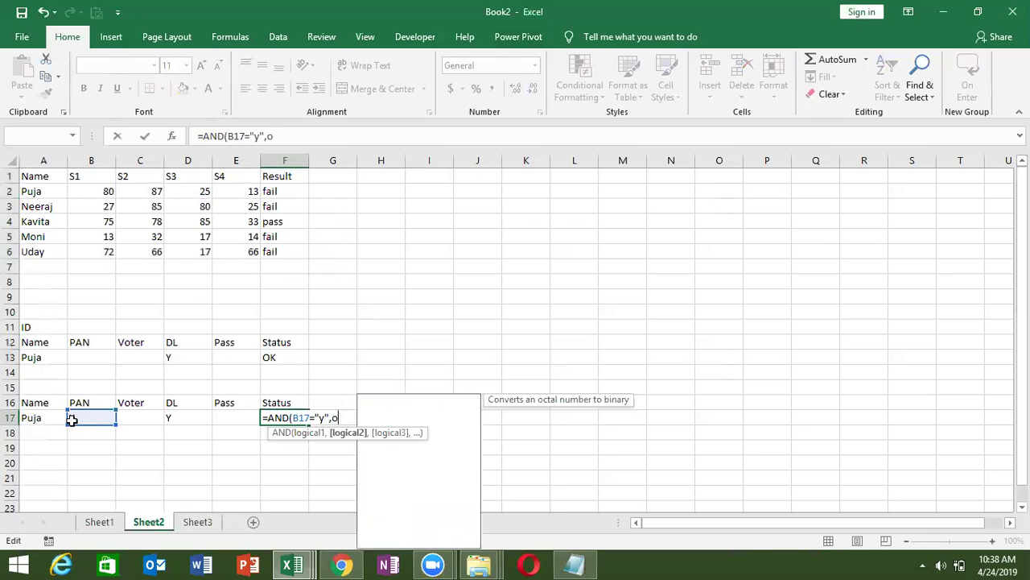
pyautogui.write('r')
pyautogui.press('Tab')
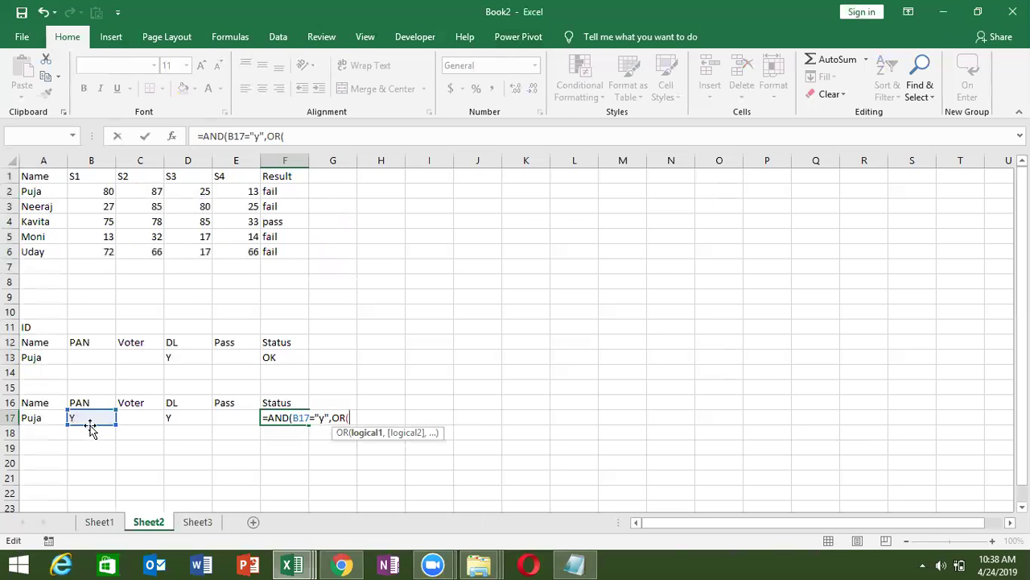
pyautogui.click(121, 418)
pyautogui.write('="y')
pyautogui.press('Return')
pyautogui.press('Escape')
pyautogui.press('Return')
pyautogui.press('End')
# Step: Finish the OR with D17="y" and E17="y", accepting Excel's correction so F17 shows TRUE
pyautogui.write('",')
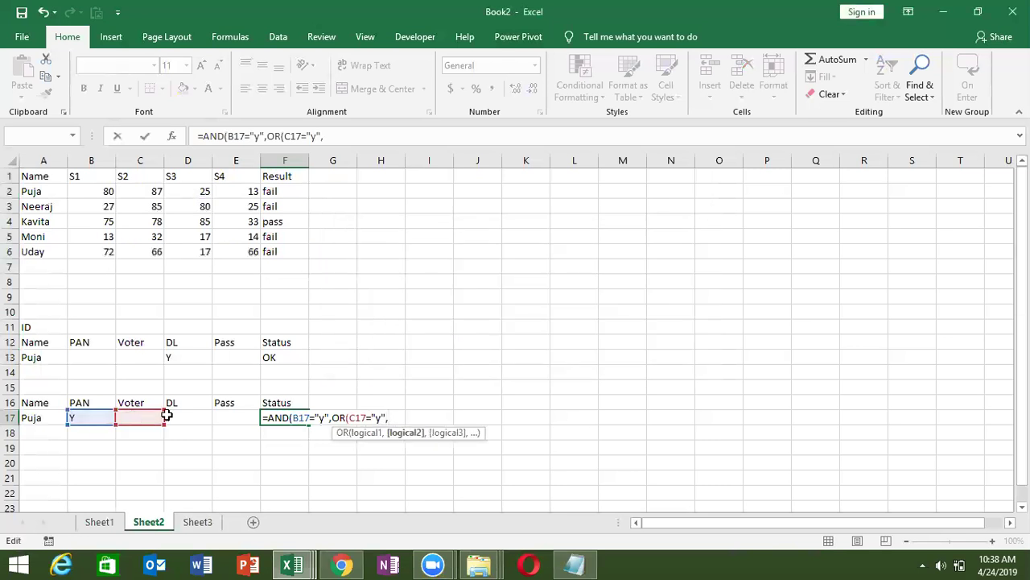
pyautogui.click(170, 415)
pyautogui.write('="y')
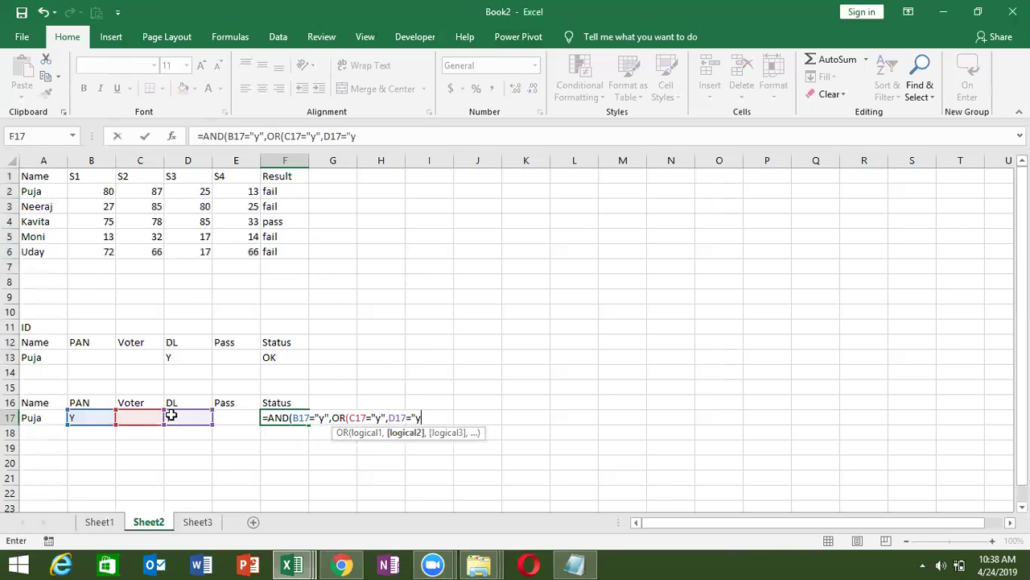
pyautogui.write('",')
pyautogui.click(227, 417)
pyautogui.write('="y')
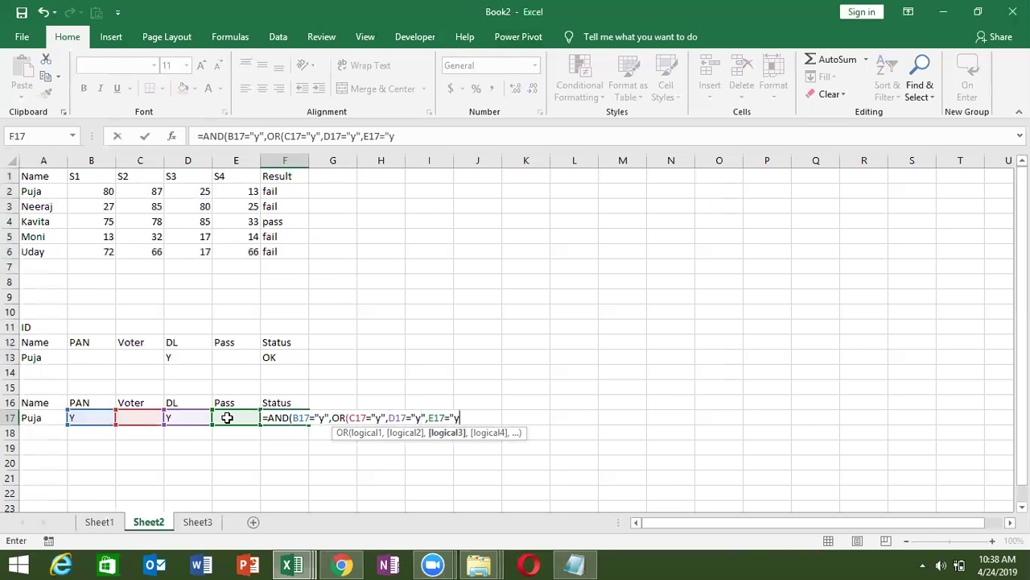
pyautogui.write('")')
pyautogui.press('Return')
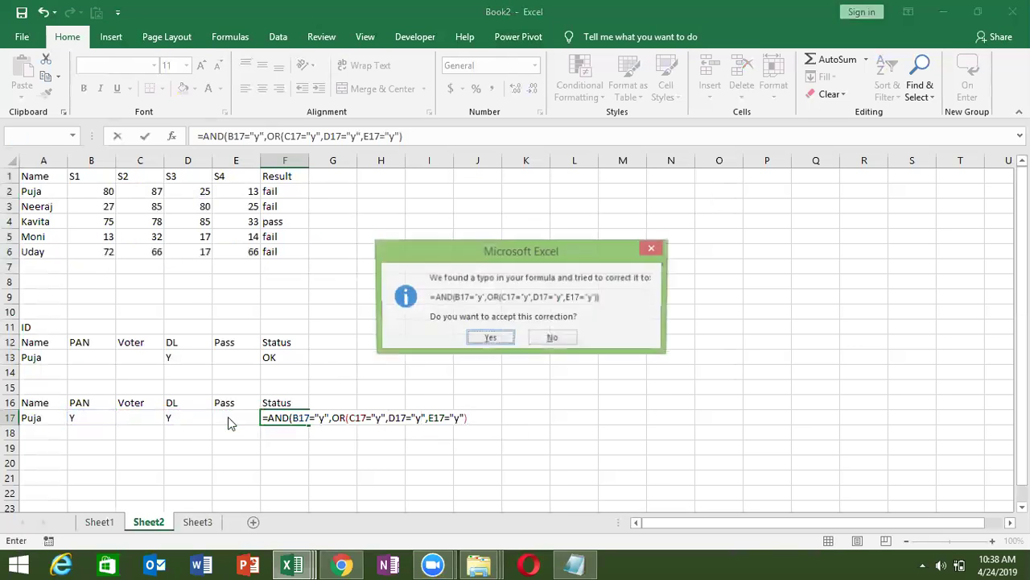
pyautogui.press('Return')
pyautogui.press('Up')
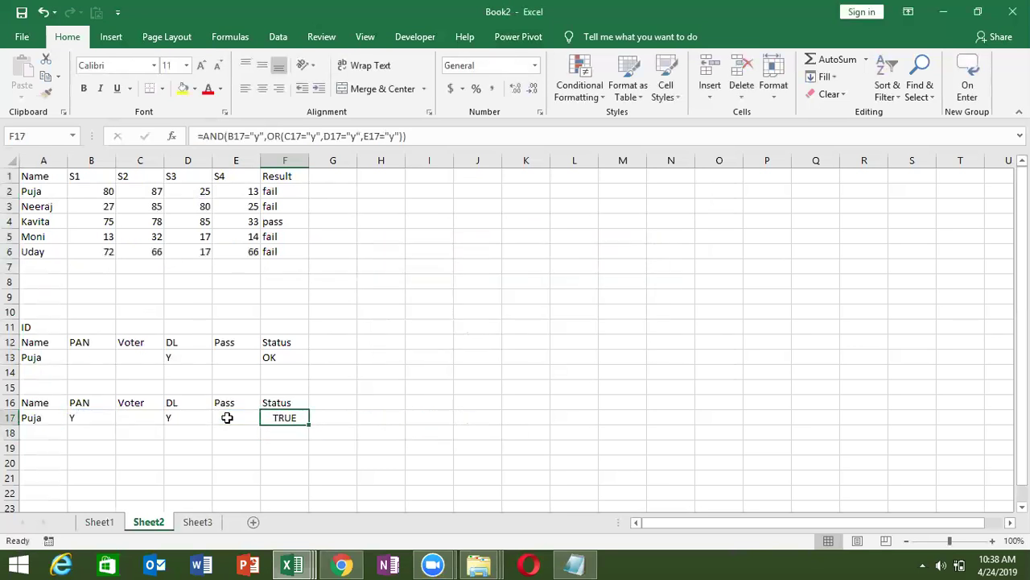
# Step: Re-enter y in D17 and clear the PAN value in B17, turning Status FALSE
pyautogui.click(194, 416)
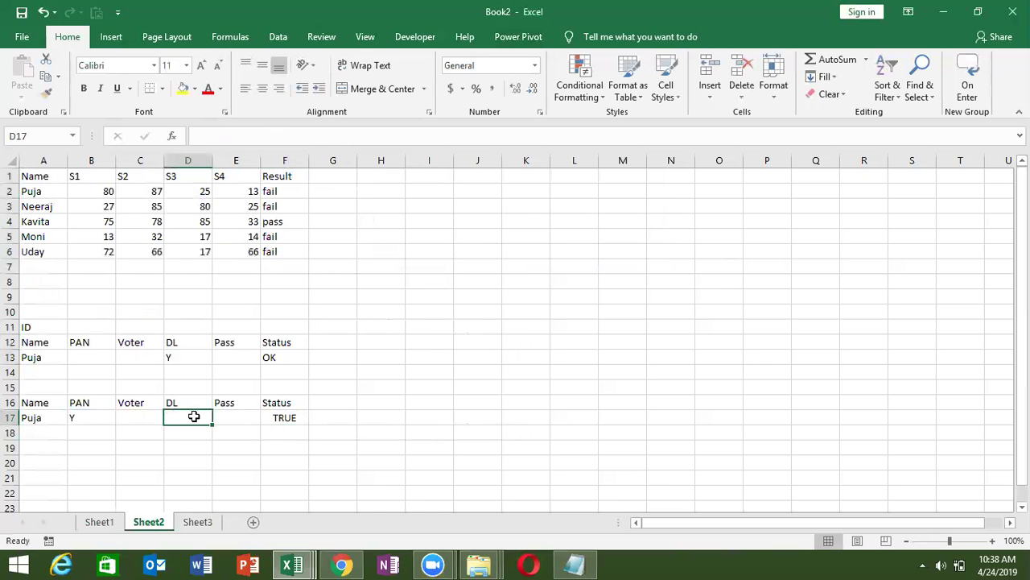
pyautogui.write('y')
pyautogui.press('Up')
pyautogui.press('Left')
pyautogui.press('Left')
pyautogui.press('Down')
pyautogui.press('Delete')
# Step: Type y under Pass in E17, then undo twice to restore PAN's Y
pyautogui.press('Right')
pyautogui.press('Right')
pyautogui.press('Right')
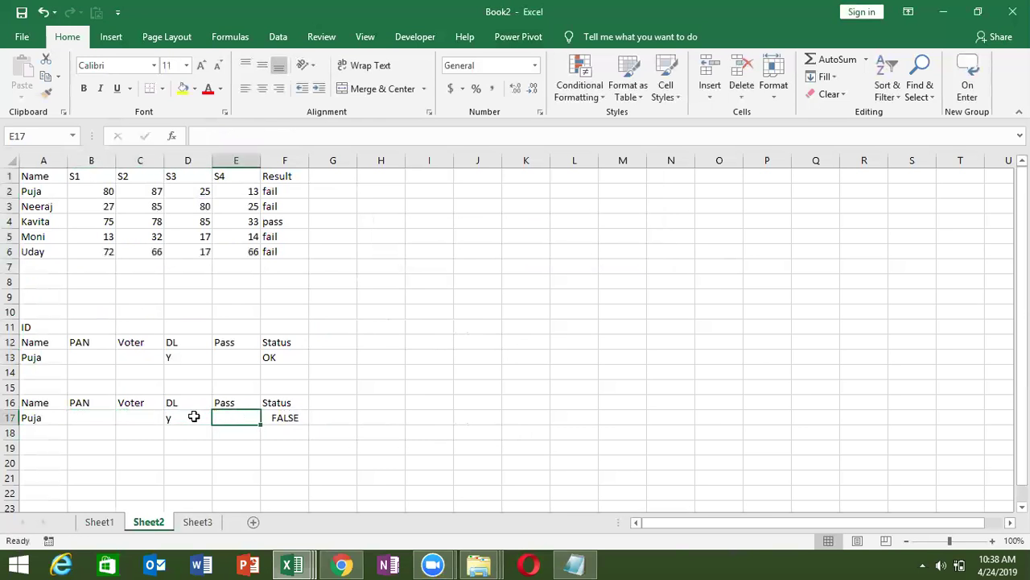
pyautogui.write('y')
pyautogui.press('Return')
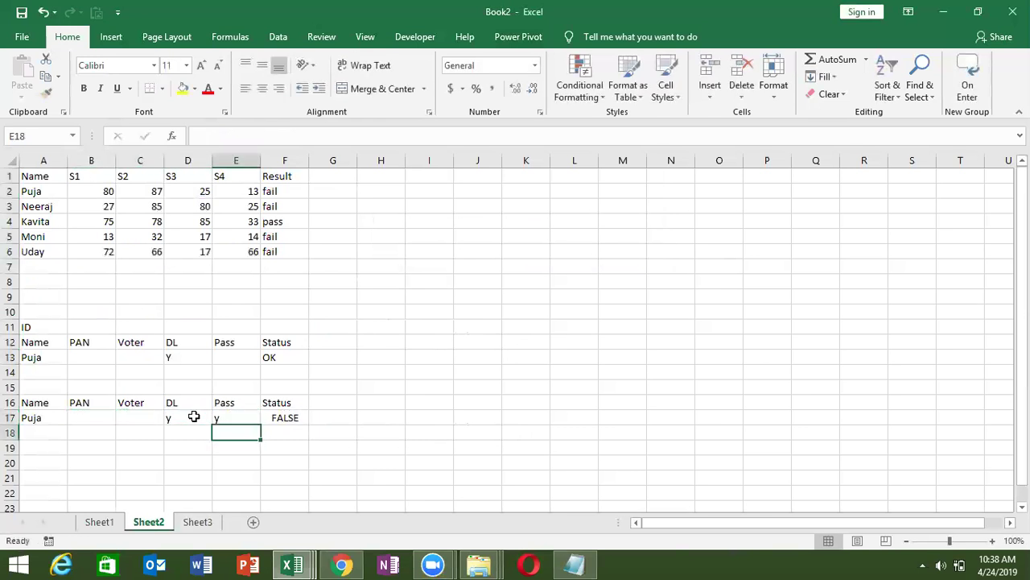
pyautogui.hotkey('ctrl', 'z')
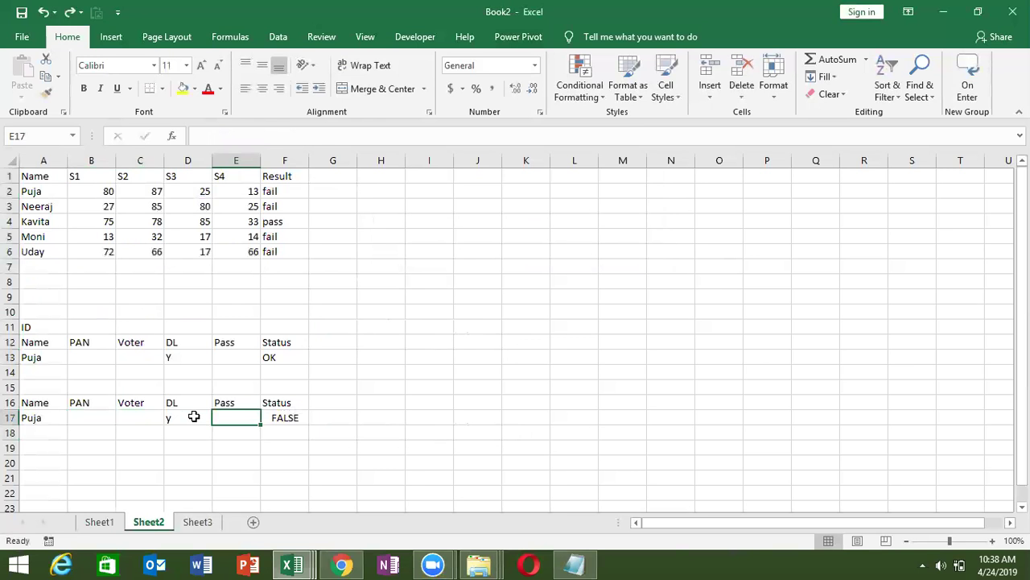
pyautogui.hotkey('ctrl', 'z')
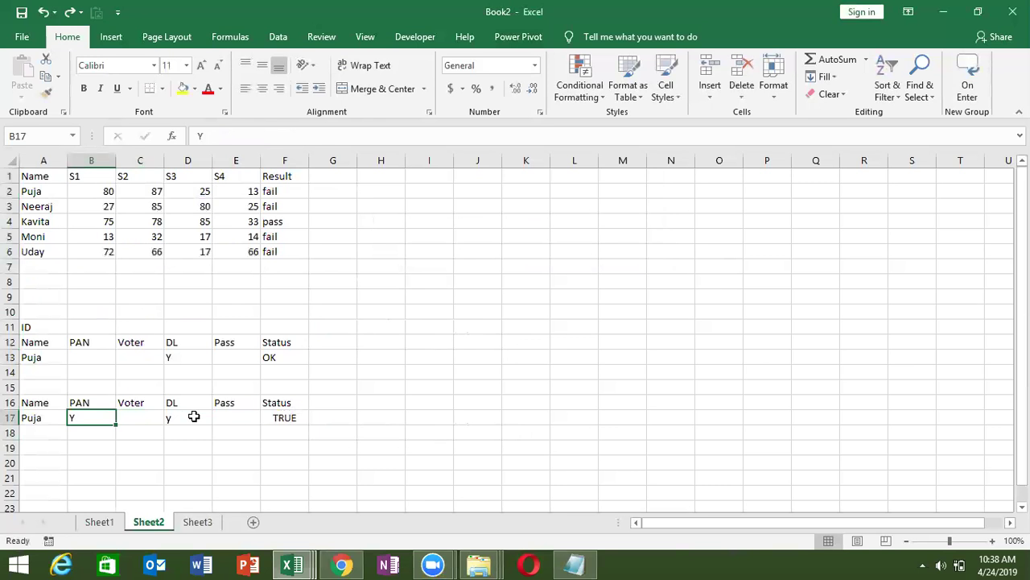
pyautogui.press('super+d')
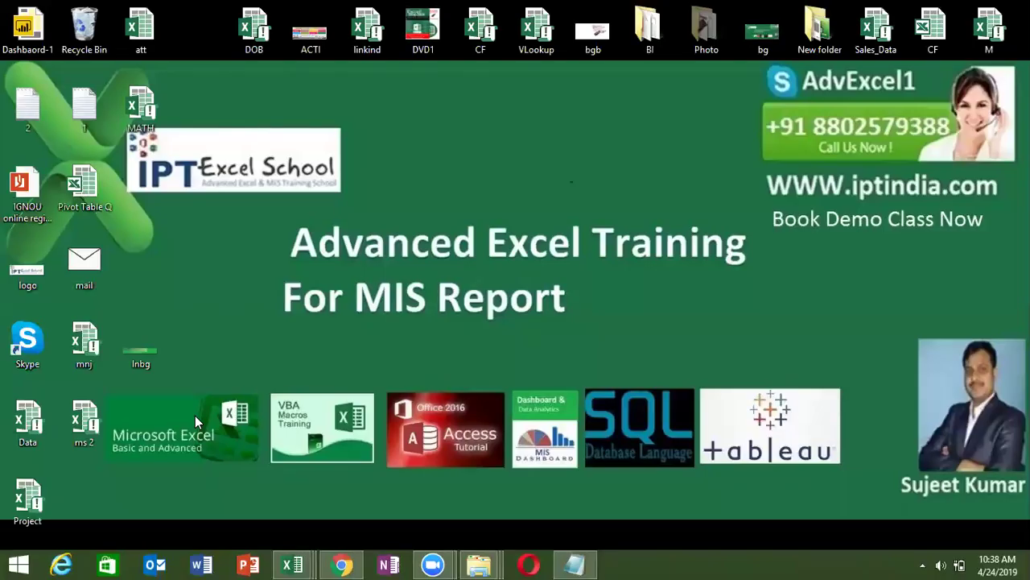